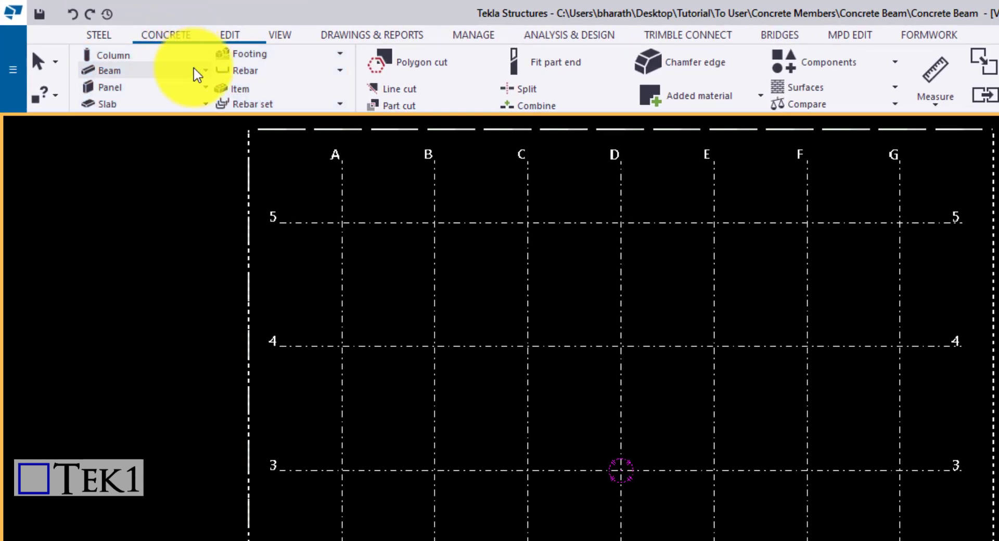
Step: Create a straight concrete beam along grid line 4 from grid C to grid E and end the command
{"action": "left_click", "coordinate": [196, 71]}
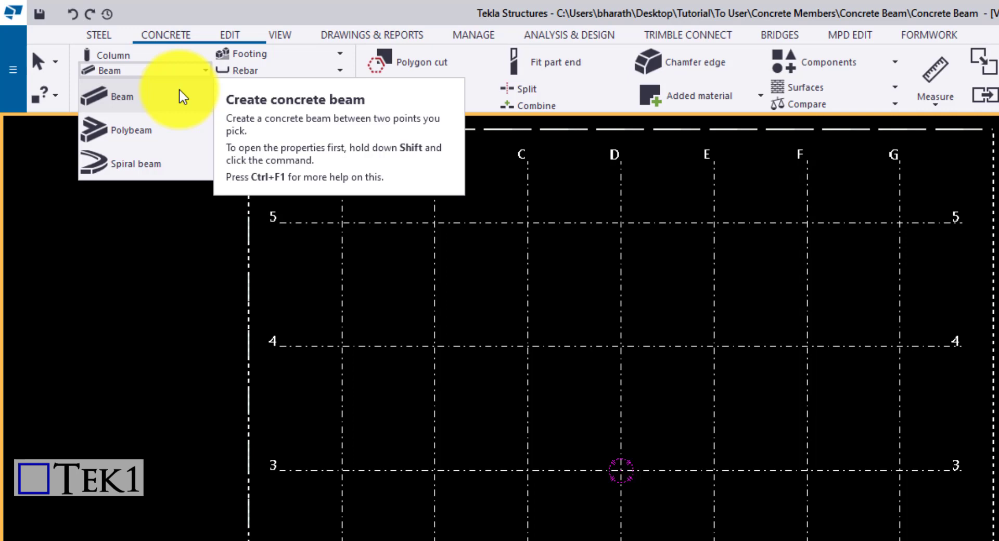
{"action": "left_click", "coordinate": [179, 97]}
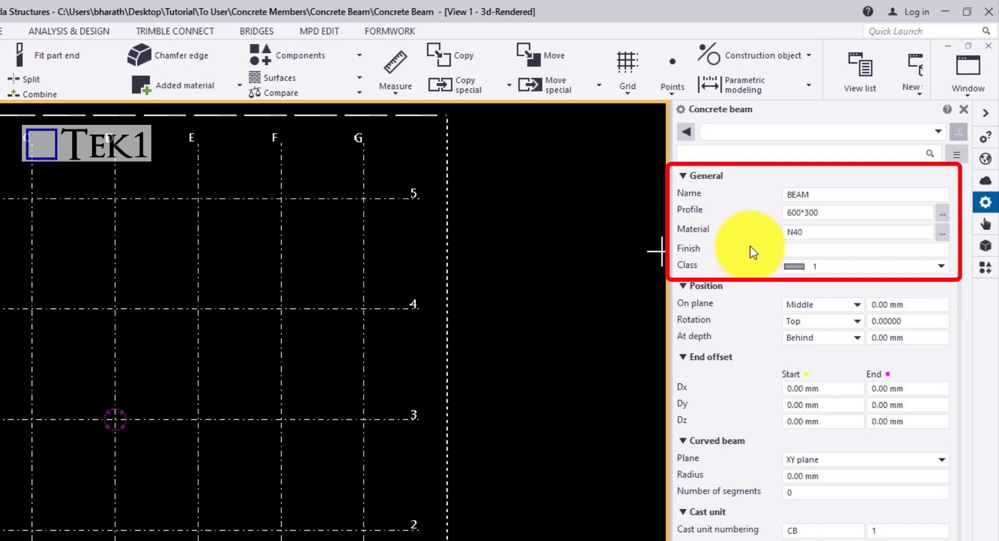
{"action": "left_click", "coordinate": [683, 512]}
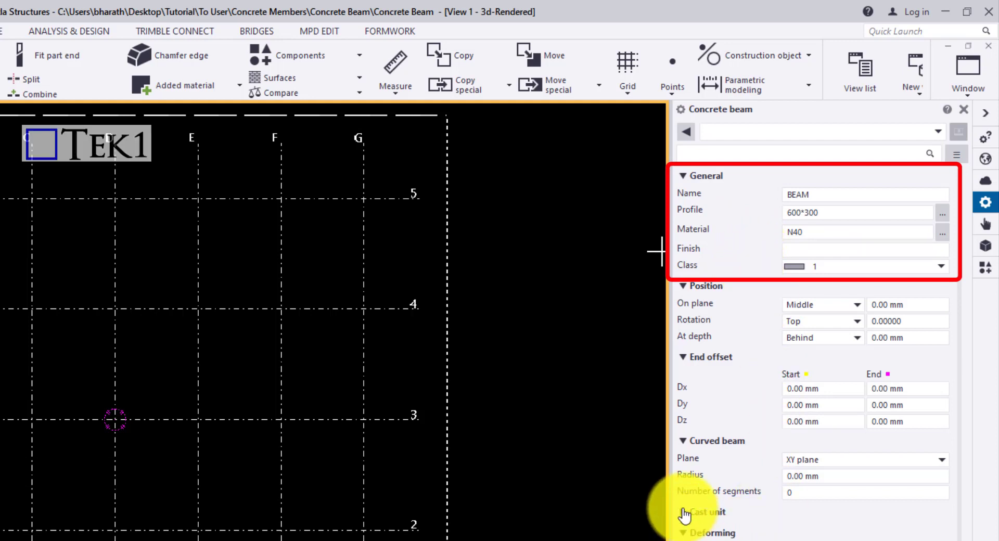
{"action": "left_click", "coordinate": [32, 309]}
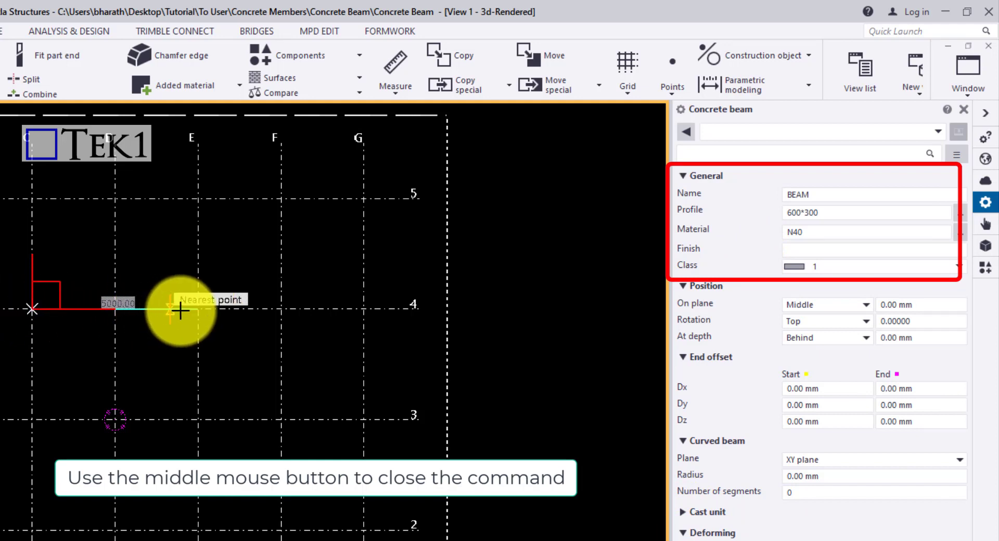
{"action": "left_click", "coordinate": [198, 309]}
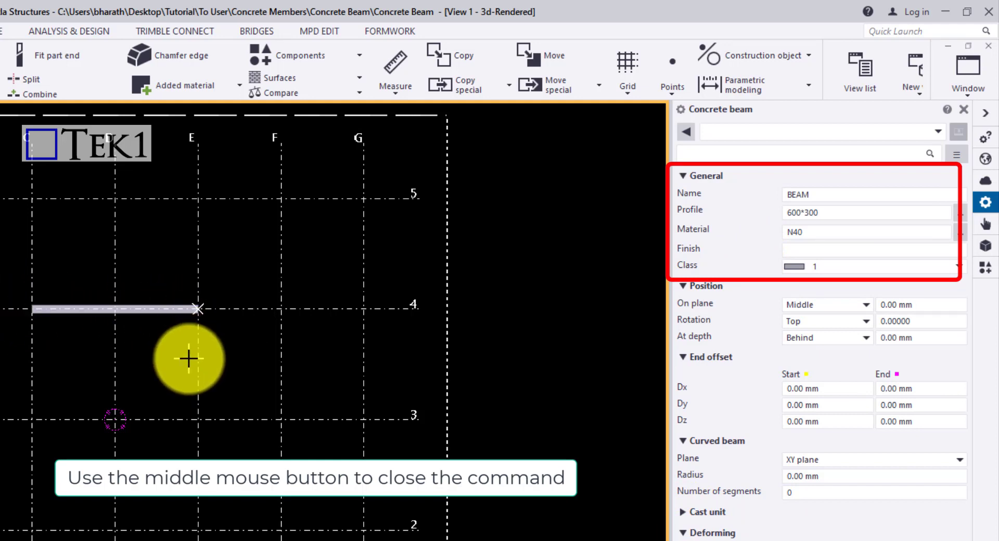
{"action": "scroll", "coordinate": [169, 293], "scroll_direction": "up", "scroll_amount": 3}
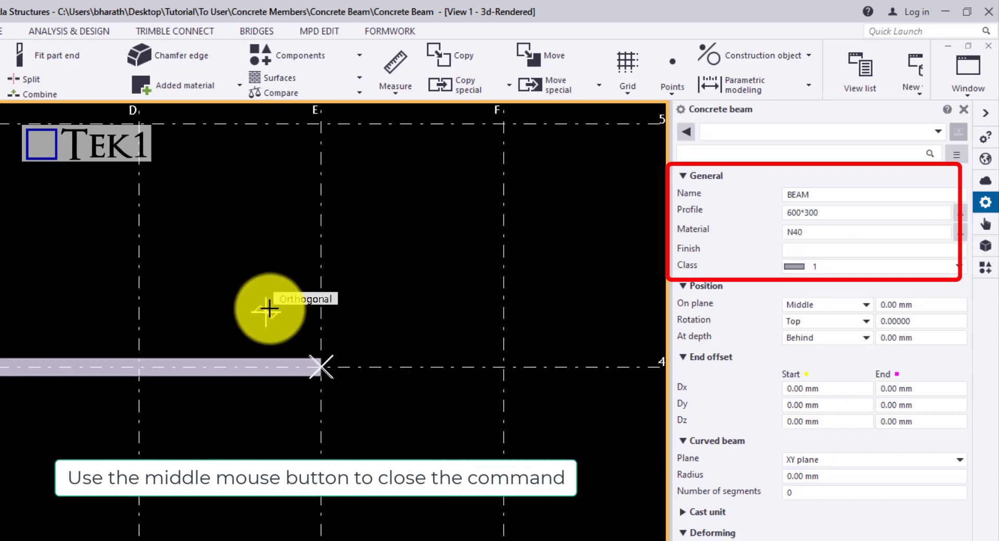
{"action": "right_click", "coordinate": [216, 296]}
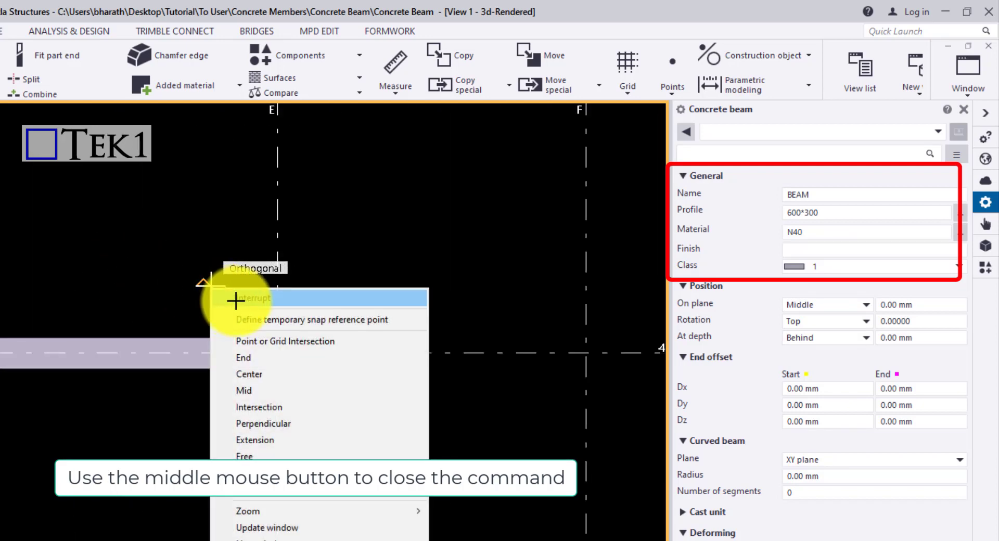
{"action": "left_click", "coordinate": [234, 296]}
Step: Select the new beam on grid line 4 and enter CONCRETE BEAM as its name
{"action": "left_click", "coordinate": [197, 366]}
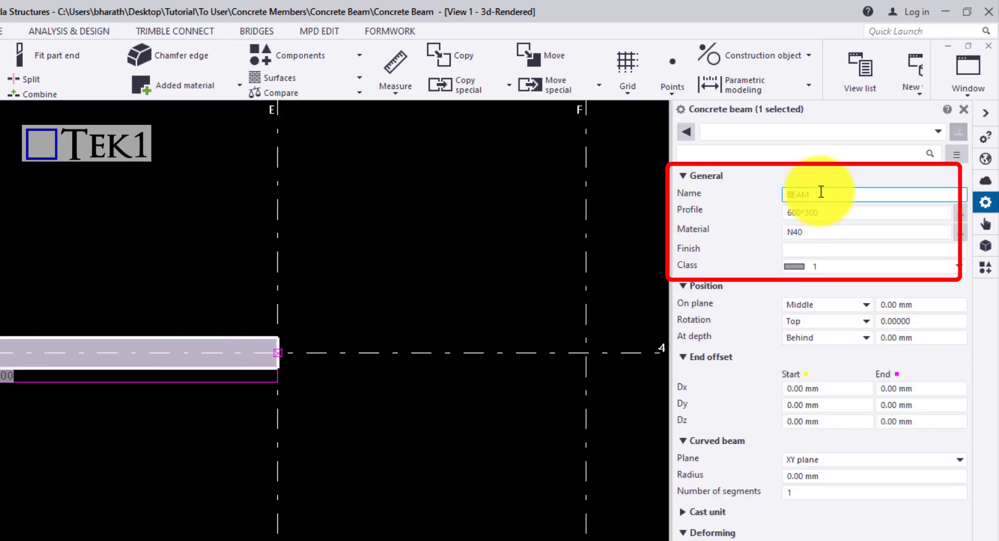
{"action": "left_click_drag", "start_coordinate": [820, 194], "coordinate": [766, 207]}
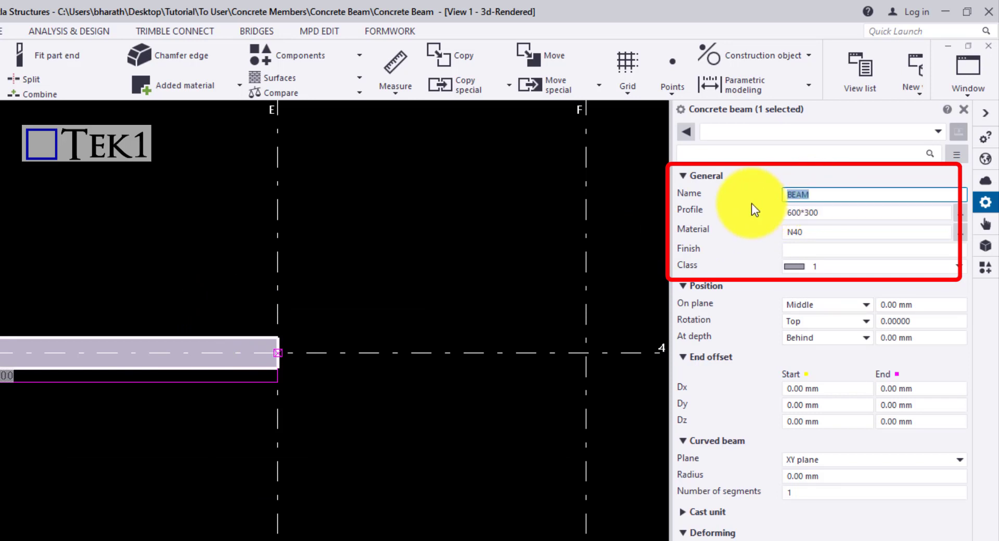
{"action": "type", "text": "CO"}
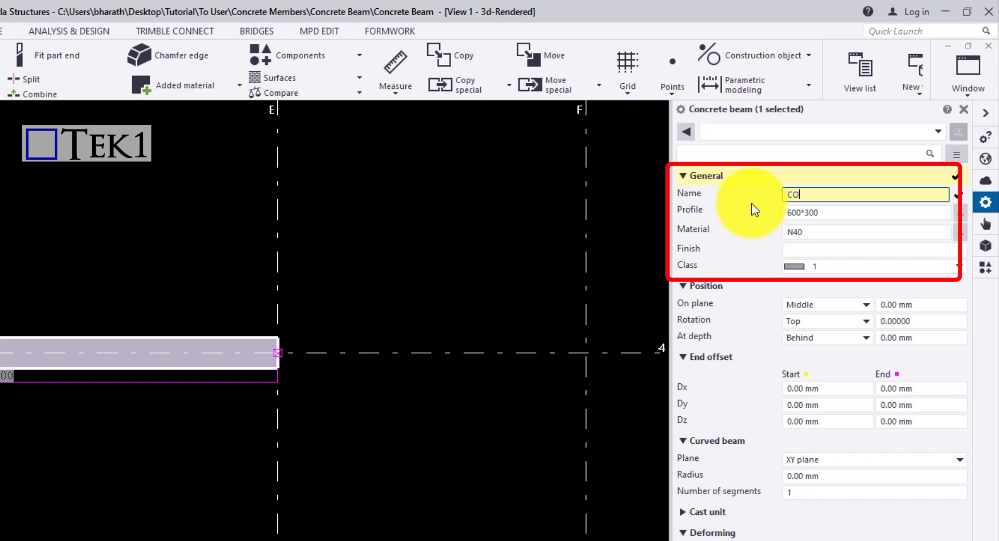
{"action": "type", "text": "NCRETE BEAM"}
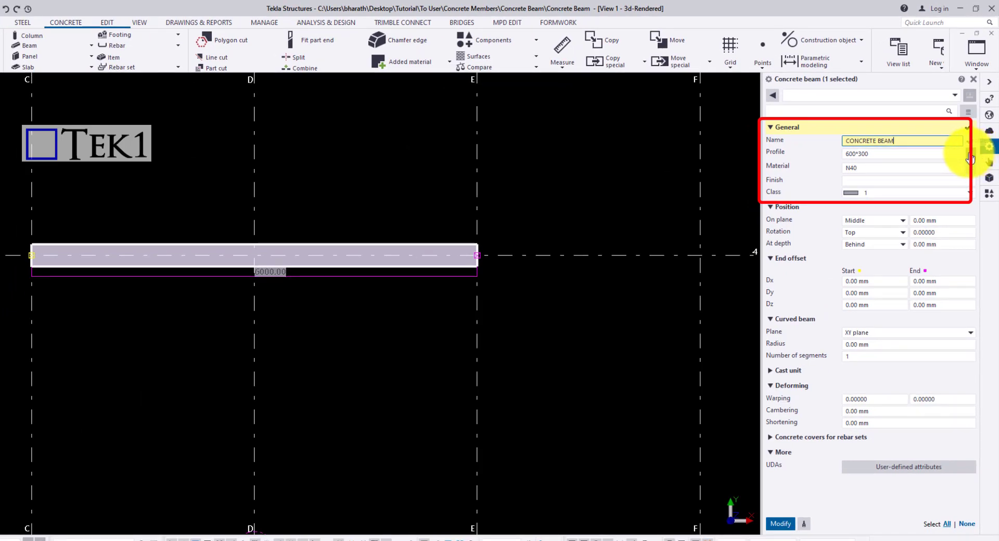
Step: Set the beam's profile to 800*400 using a height of 800 mm and a width of 400 mm in the profile catalog
{"action": "left_click", "coordinate": [970, 156]}
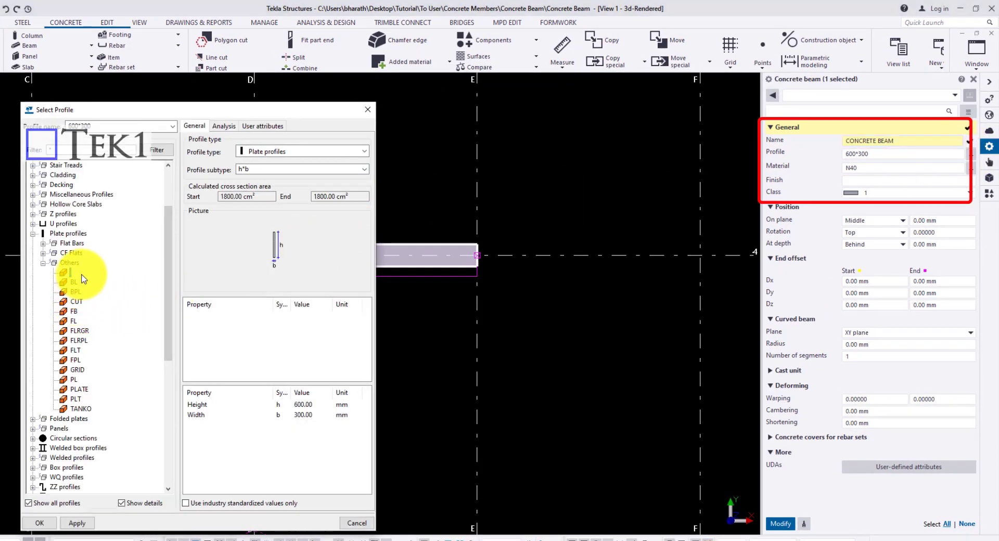
{"action": "double_click", "coordinate": [306, 405]}
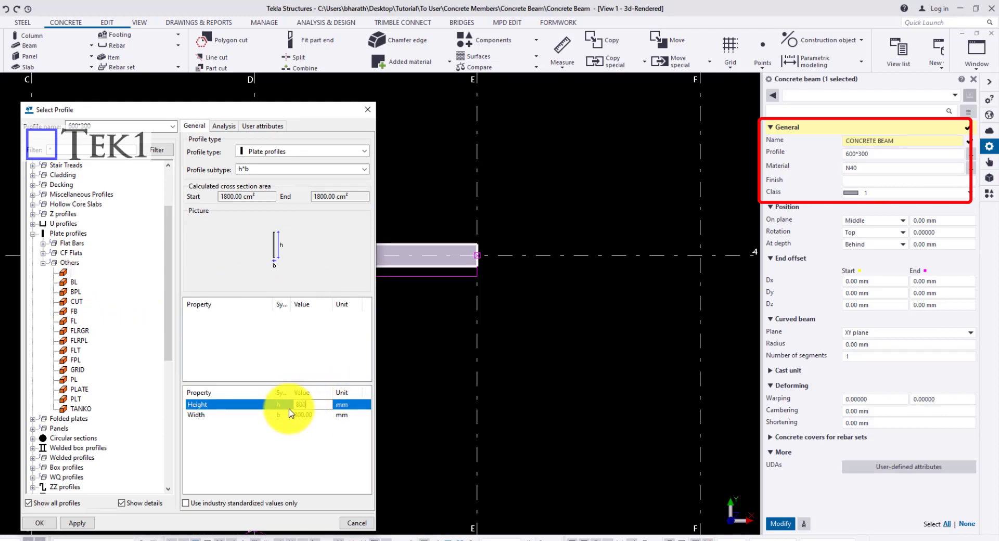
{"action": "type", "text": "800"}
{"action": "double_click", "coordinate": [311, 415]}
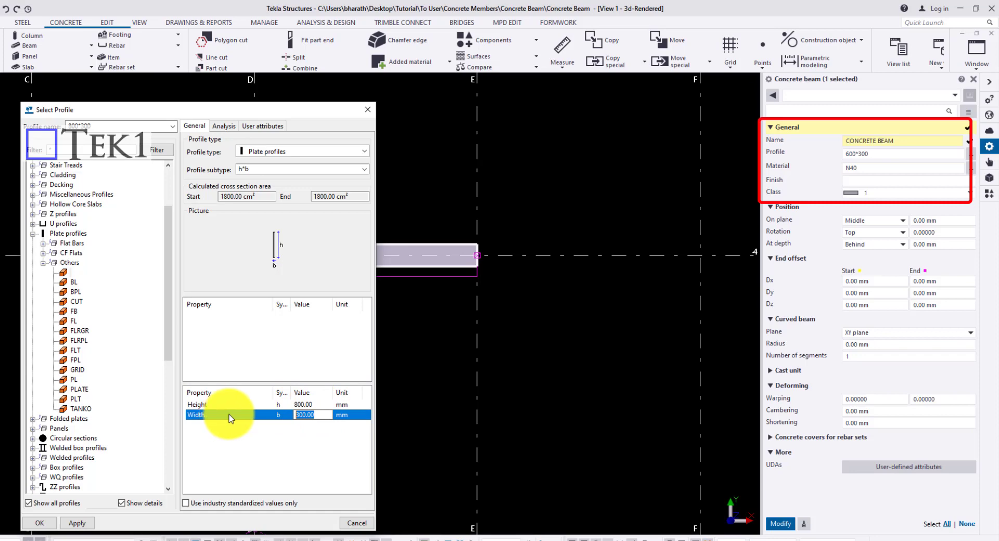
{"action": "type", "text": "400"}
{"action": "left_click", "coordinate": [83, 522]}
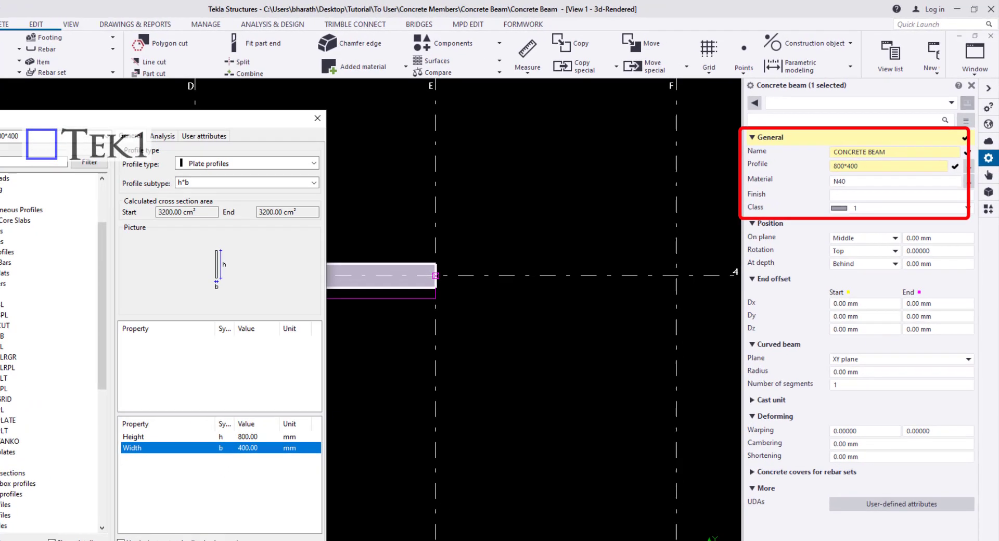
Step: Set the beam's material to N50 and its class to 8, and apply the modified properties to the beam
{"action": "left_click", "coordinate": [903, 169]}
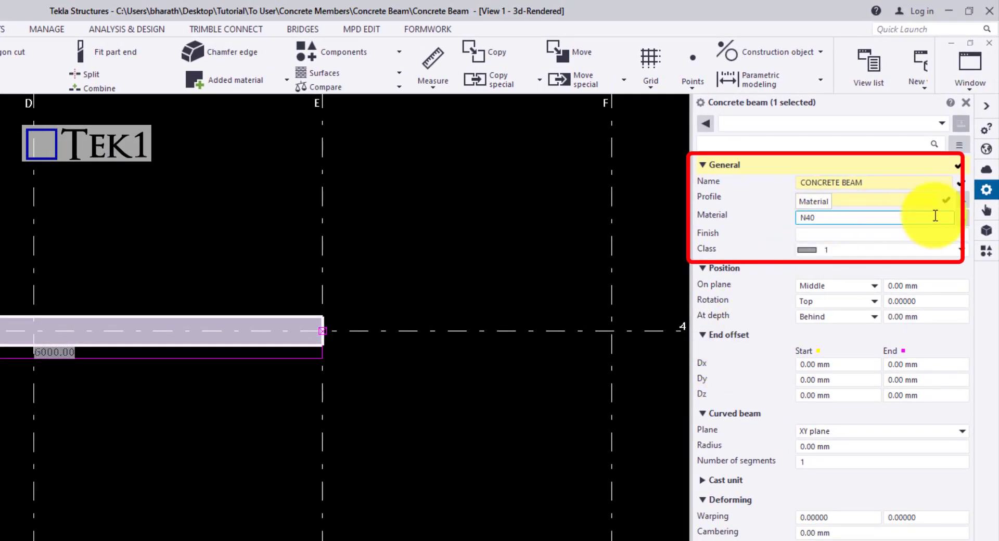
{"action": "left_click", "coordinate": [962, 218]}
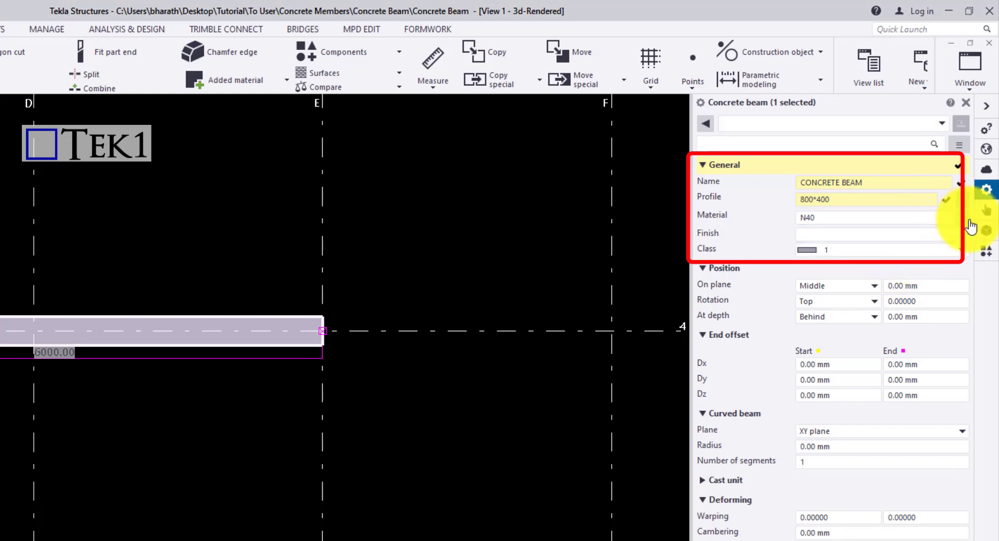
{"action": "left_click", "coordinate": [837, 251]}
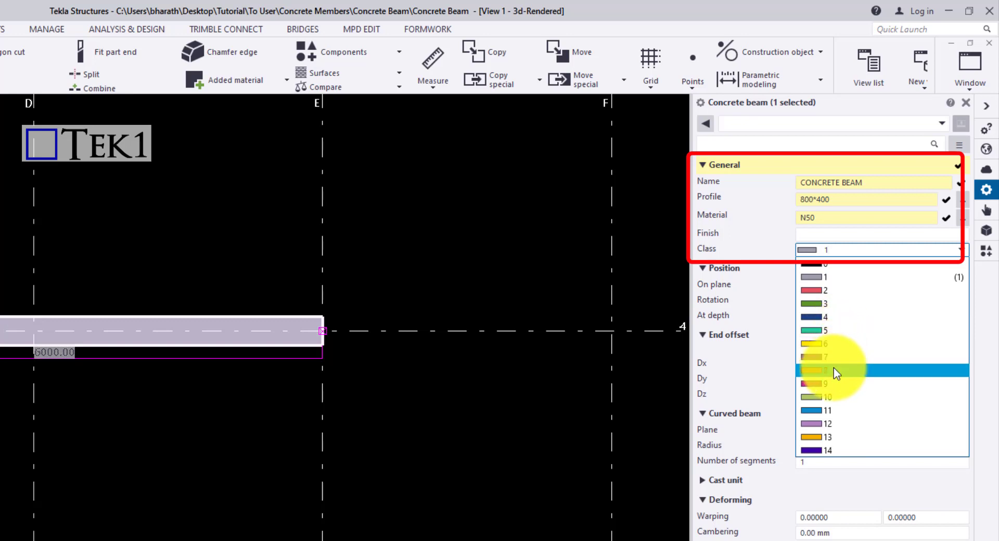
{"action": "left_click", "coordinate": [833, 368]}
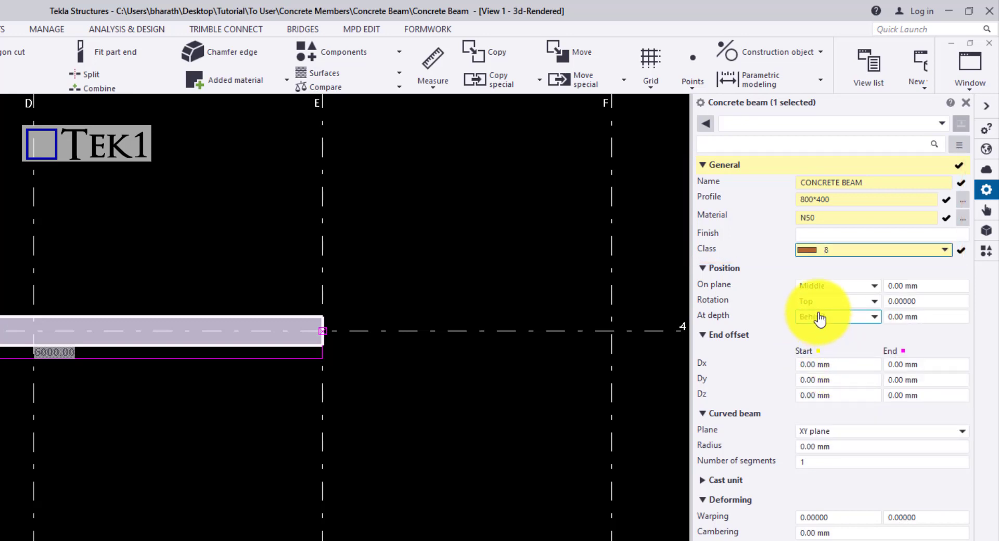
{"action": "key", "text": "Return"}
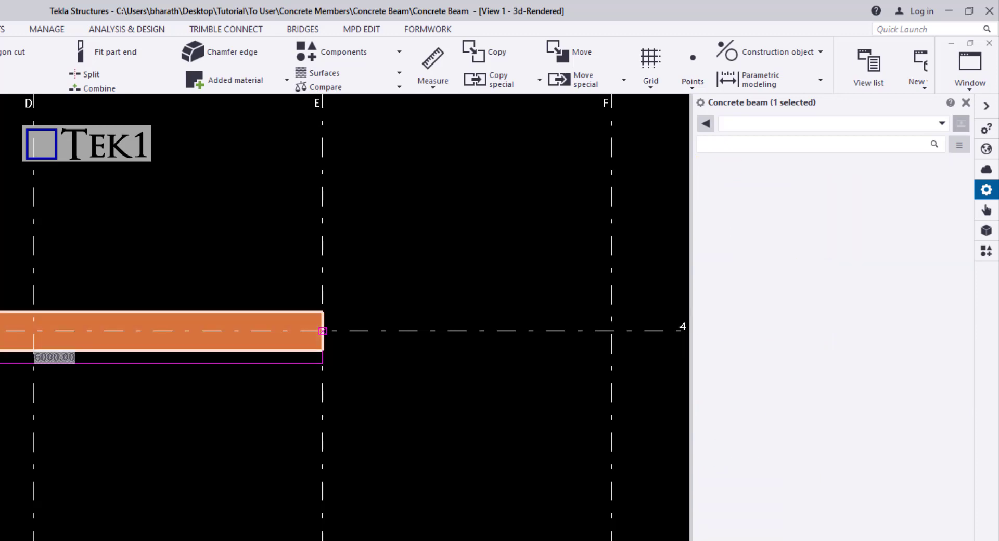
{"action": "left_click", "coordinate": [442, 476]}
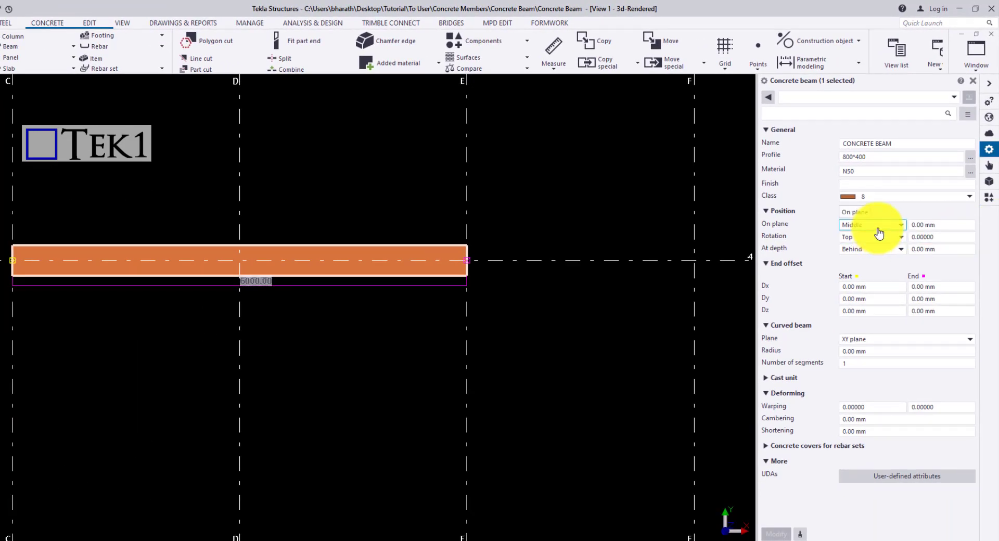
Step: Apply the on-plane position Right to the beam, followed by the on-plane position Left
{"action": "left_click", "coordinate": [879, 233]}
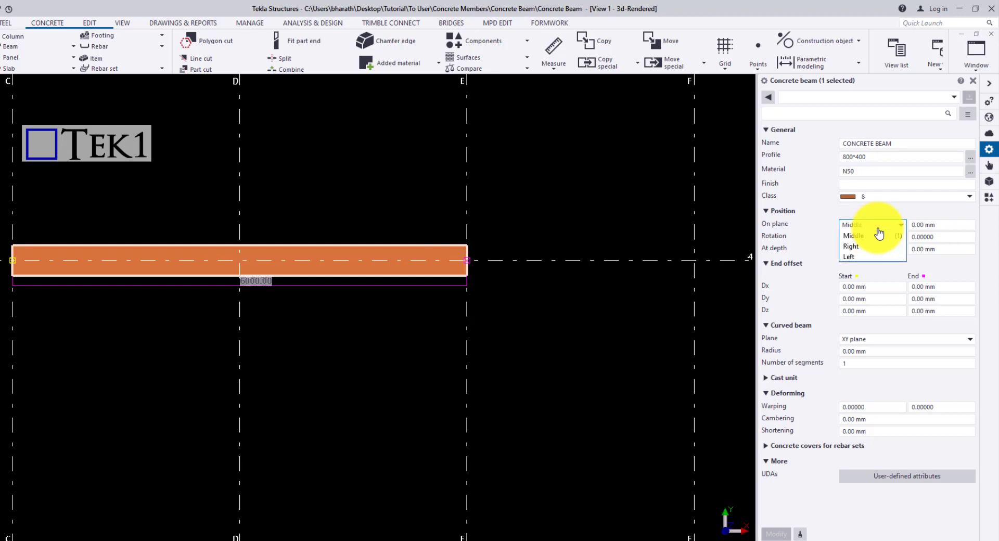
{"action": "left_click", "coordinate": [864, 245]}
{"action": "left_click", "coordinate": [770, 535]}
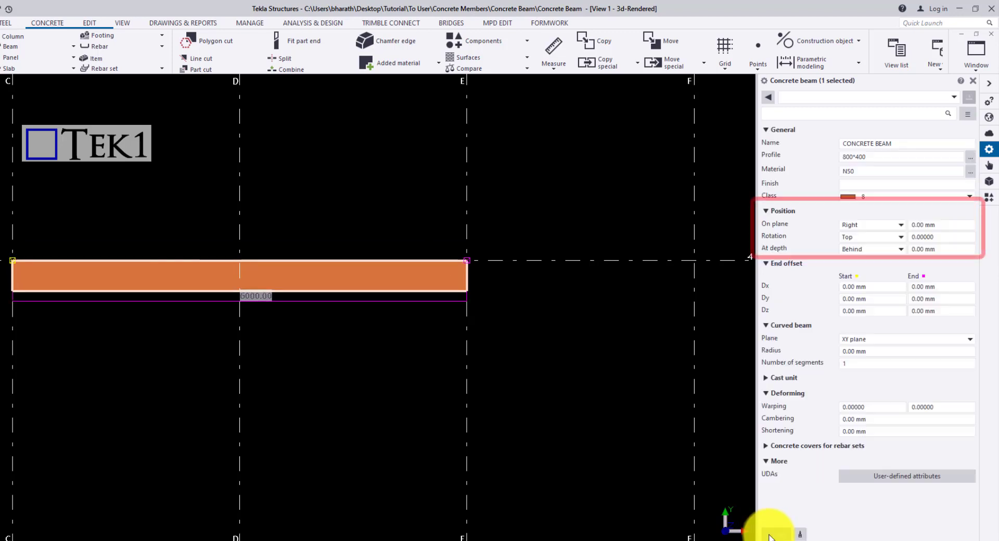
{"action": "left_click", "coordinate": [872, 228]}
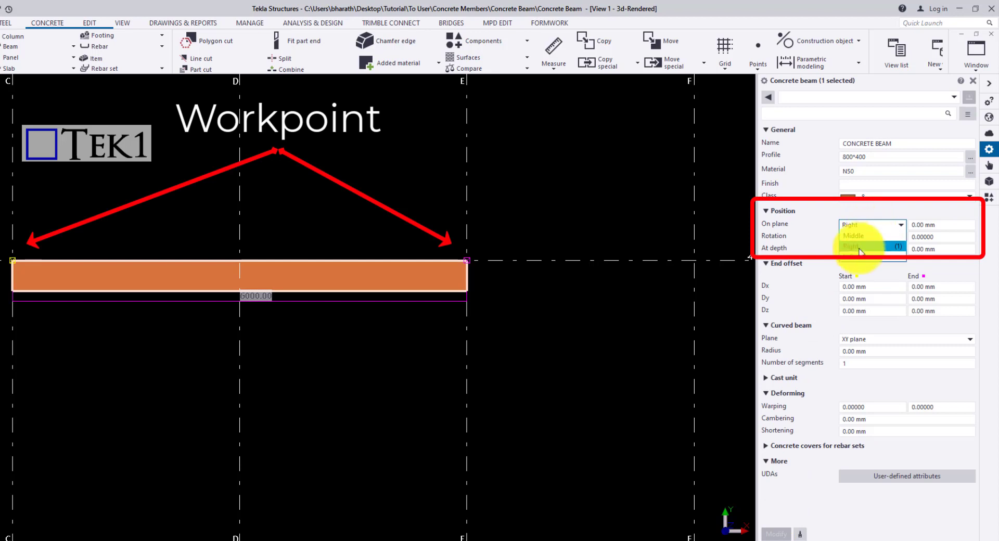
{"action": "left_click", "coordinate": [861, 255]}
{"action": "left_click", "coordinate": [780, 533]}
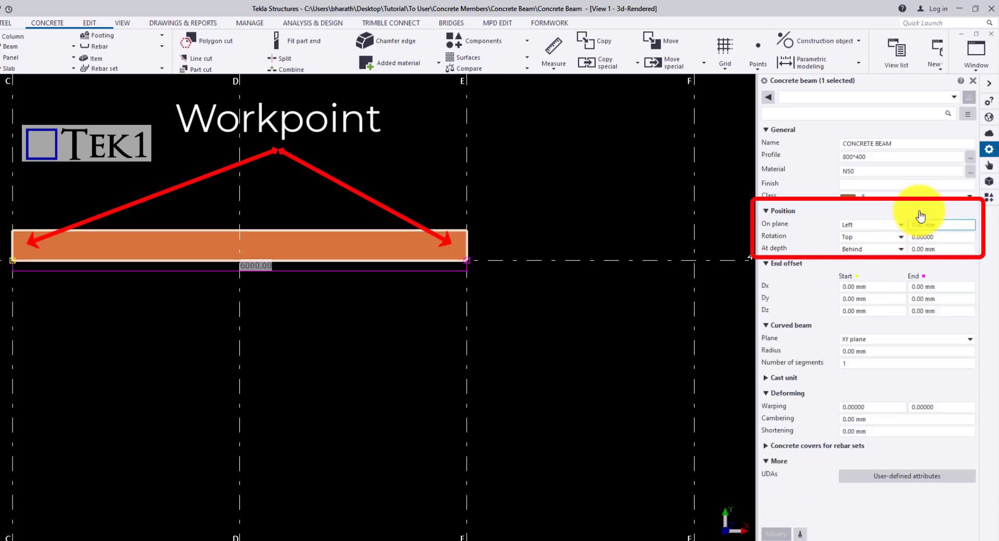
Step: Apply an on-plane offset of 500 mm to the beam, followed by an offset of -500 mm
{"action": "left_click", "coordinate": [931, 226]}
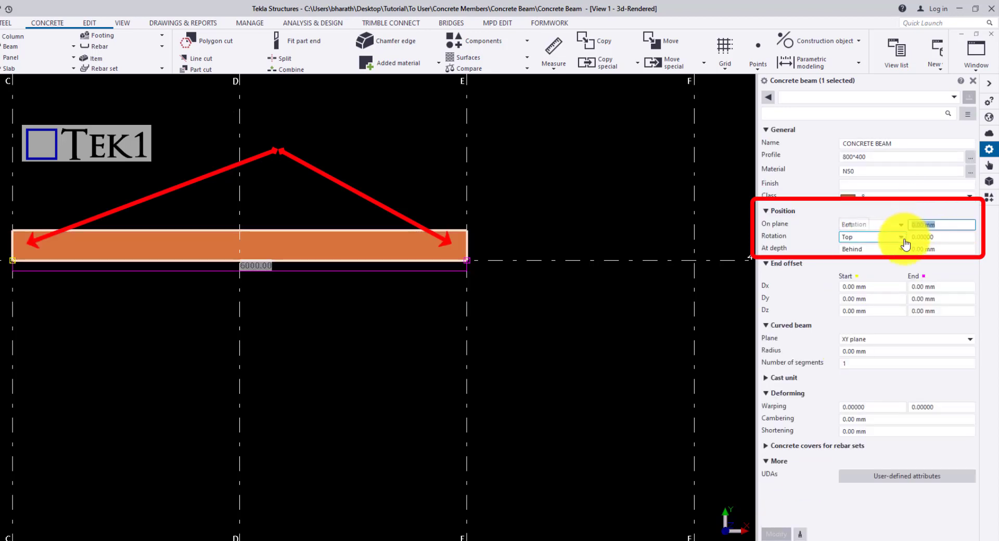
{"action": "type", "text": "500"}
{"action": "left_click", "coordinate": [776, 534]}
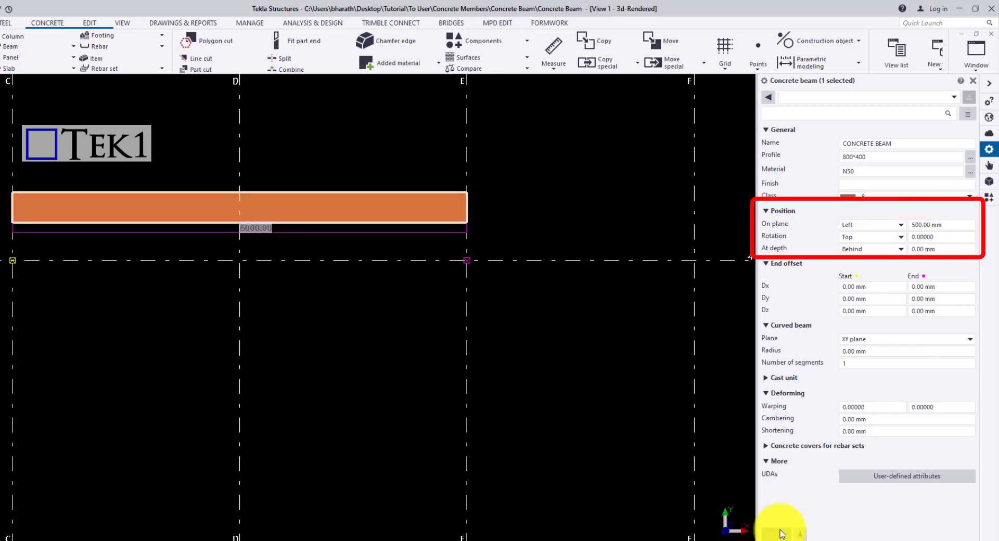
{"action": "left_click", "coordinate": [915, 228]}
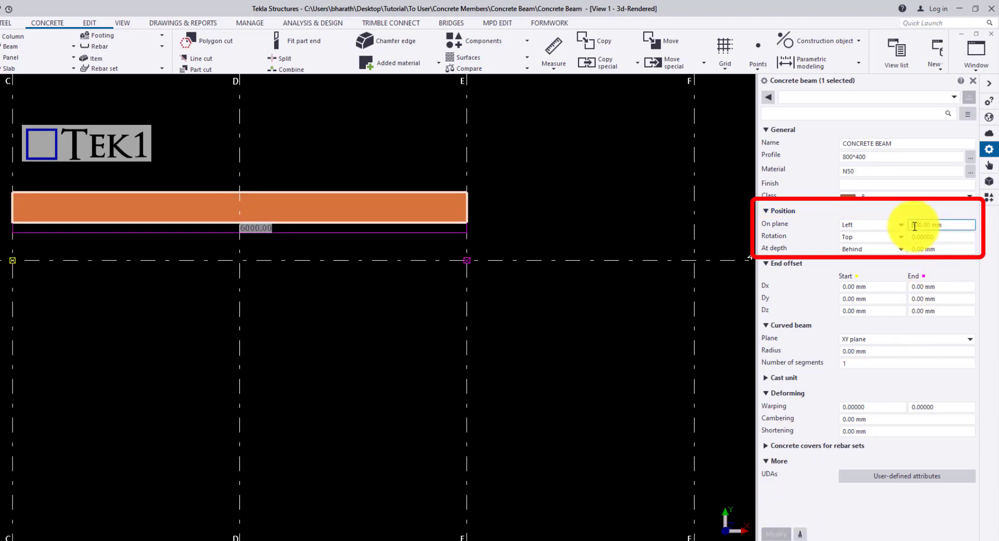
{"action": "type", "text": "-500"}
{"action": "left_click", "coordinate": [776, 534]}
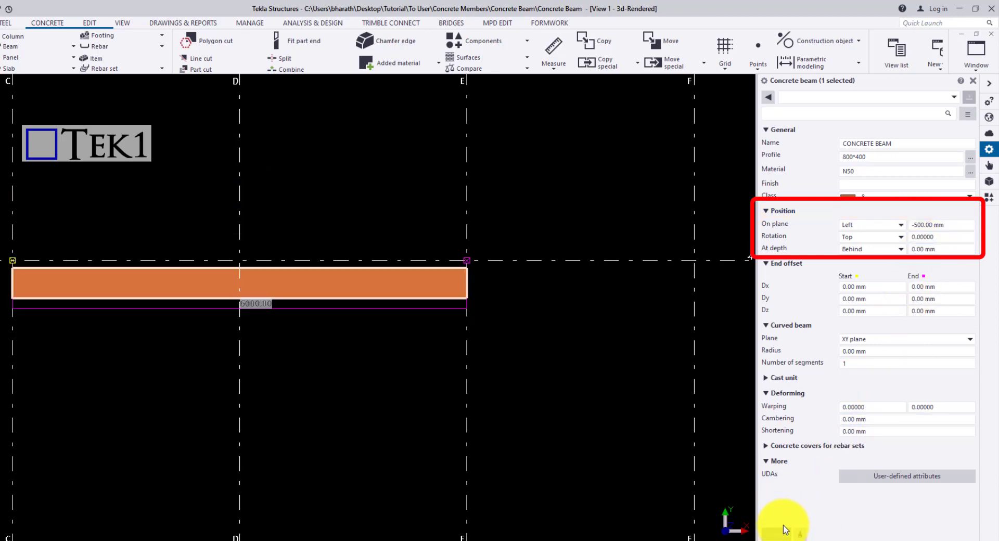
{"action": "left_click", "coordinate": [863, 285]}
{"action": "left_click", "coordinate": [885, 225]}
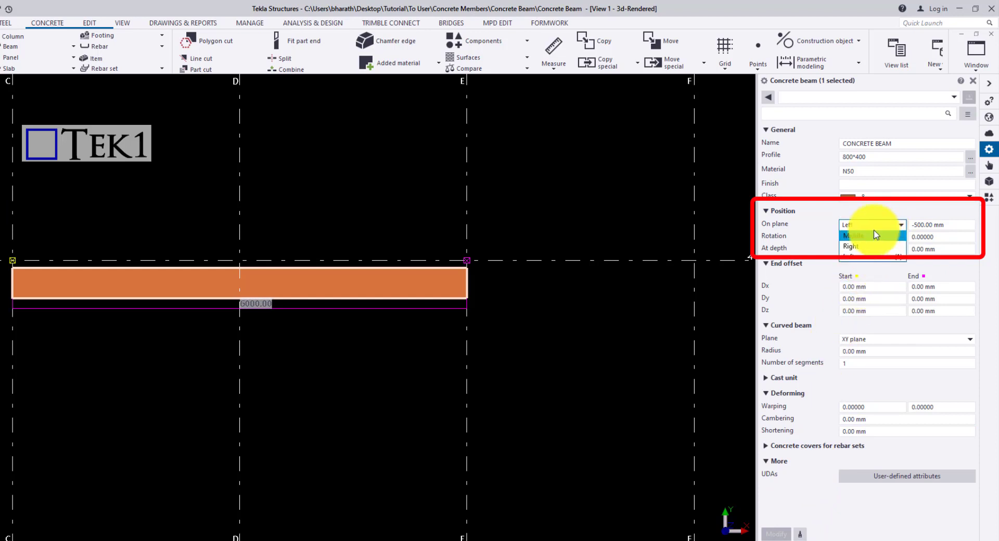
{"action": "left_click", "coordinate": [874, 231]}
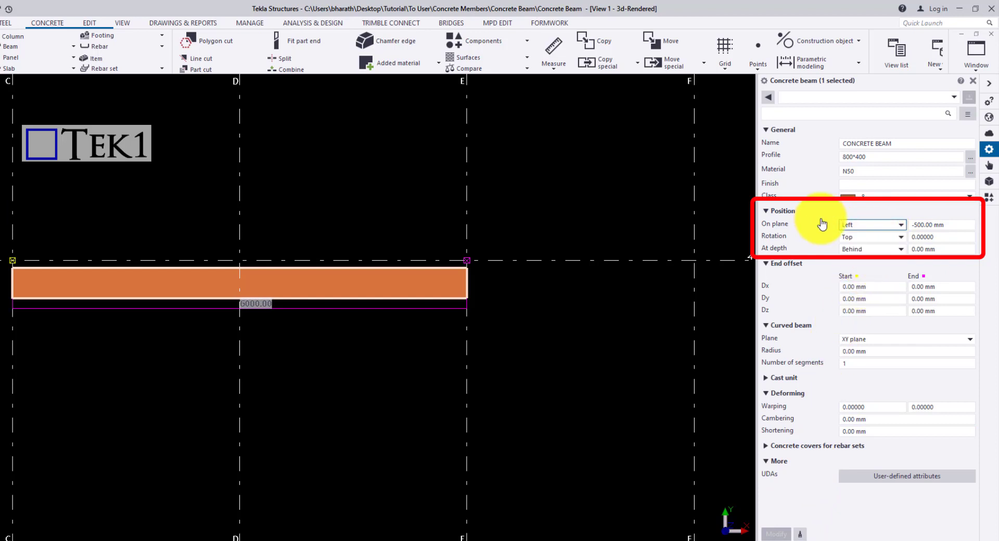
{"action": "left_click", "coordinate": [862, 243]}
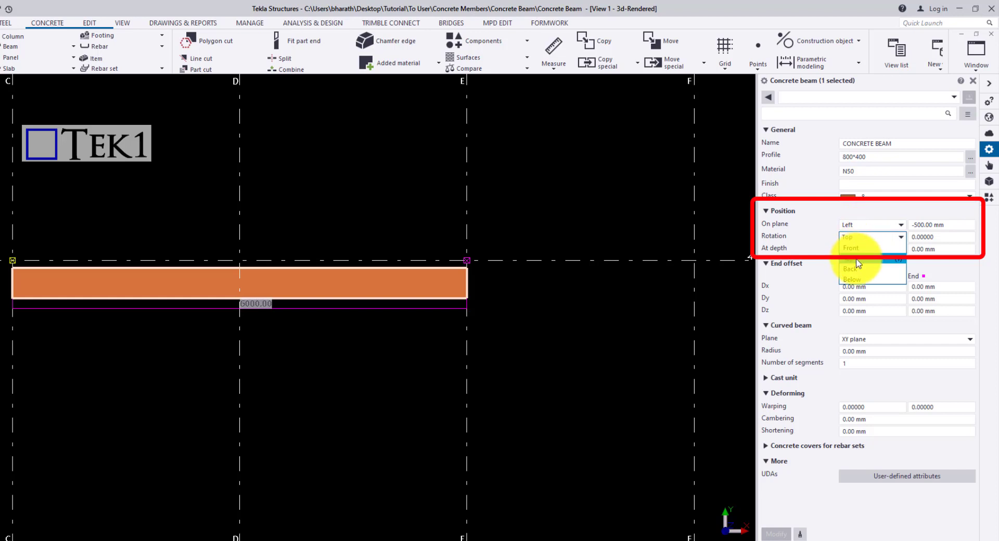
{"action": "left_click", "coordinate": [858, 263]}
{"action": "left_click", "coordinate": [776, 534]}
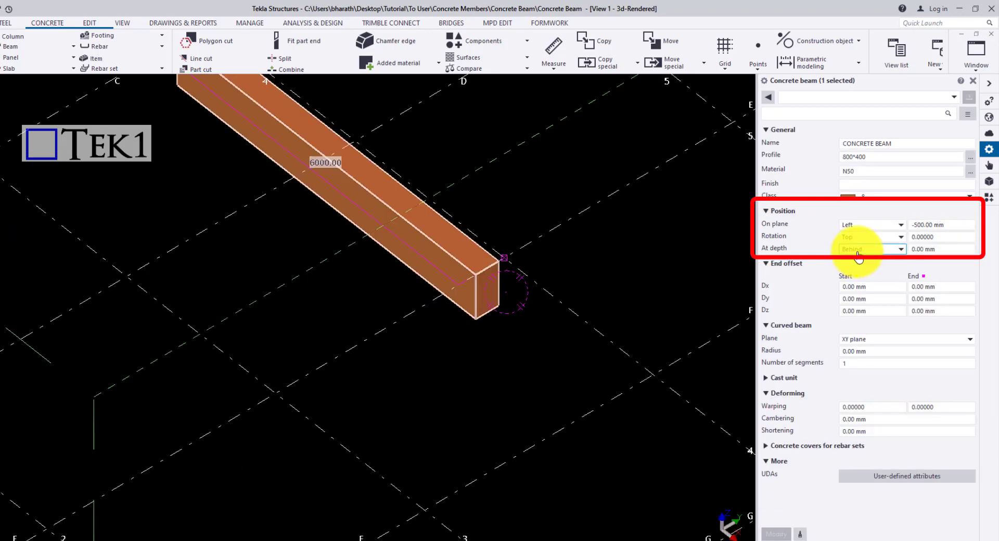
Step: Set the beam's at-depth position to Front and apply it to the beam
{"action": "left_click", "coordinate": [866, 249]}
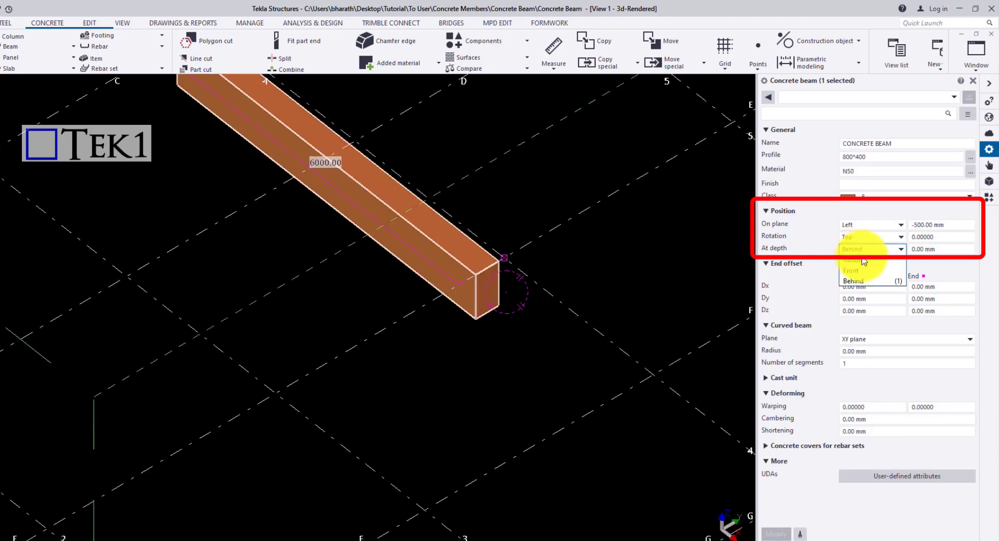
{"action": "left_click", "coordinate": [858, 273]}
{"action": "left_click", "coordinate": [776, 534]}
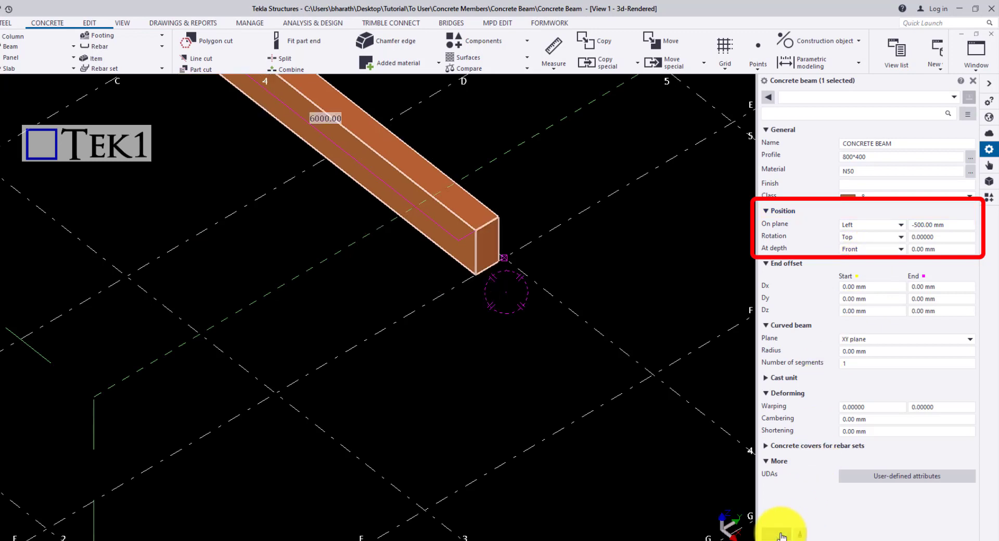
Step: Apply an at-depth offset of 500 mm to the beam, followed by a rotation angle of 45 degrees
{"action": "left_click", "coordinate": [939, 238]}
{"action": "left_click", "coordinate": [916, 249]}
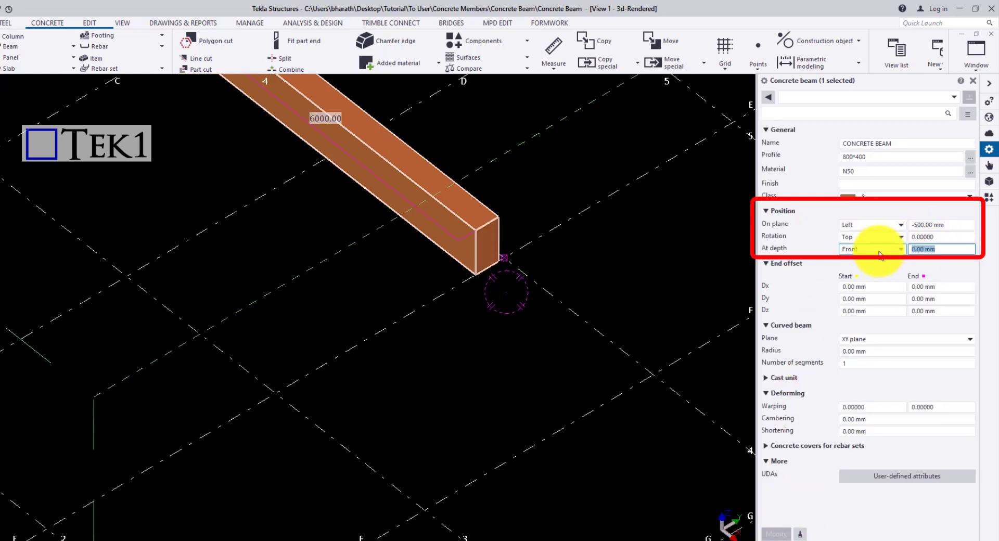
{"action": "type", "text": "500"}
{"action": "left_click", "coordinate": [776, 534]}
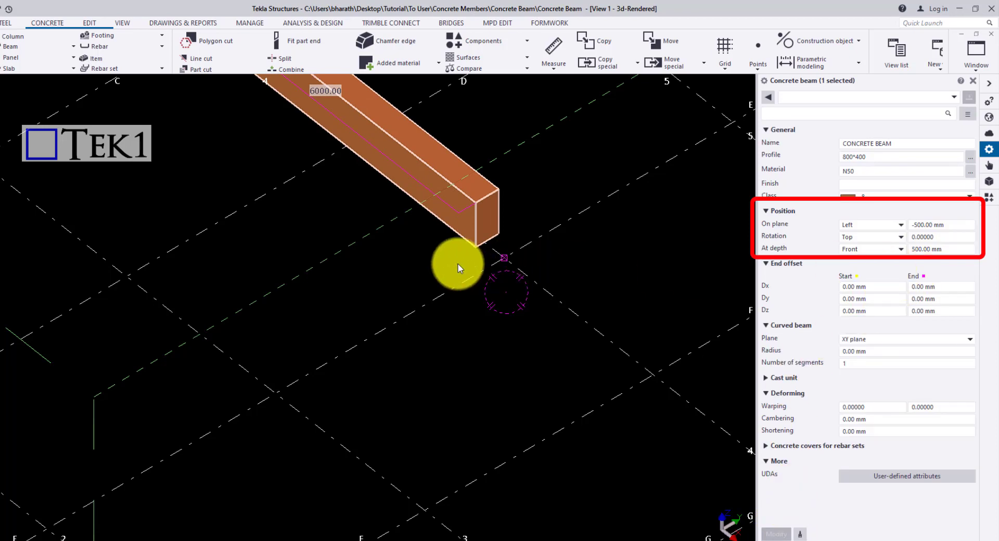
{"action": "scroll", "coordinate": [473, 238], "scroll_direction": "up", "scroll_amount": 5}
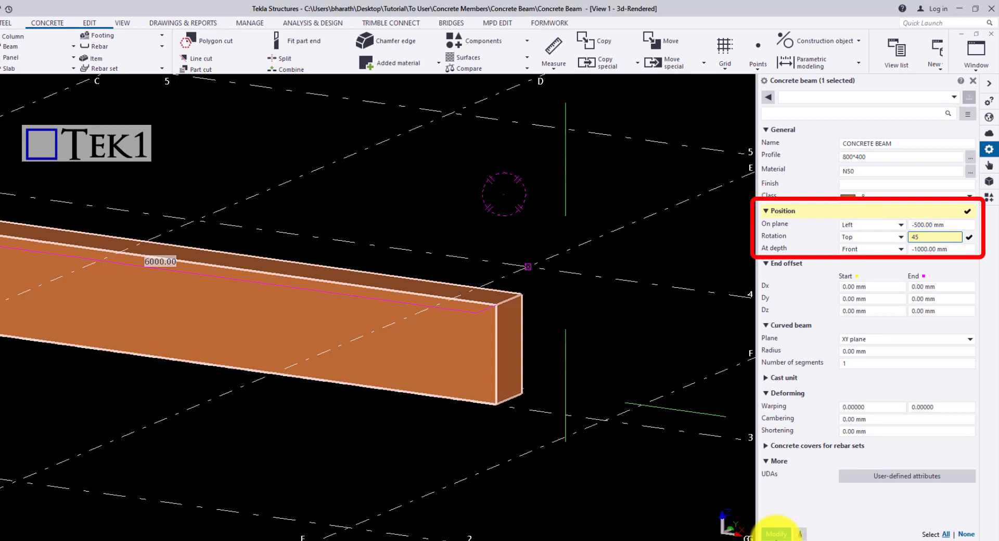
{"action": "left_click", "coordinate": [776, 534]}
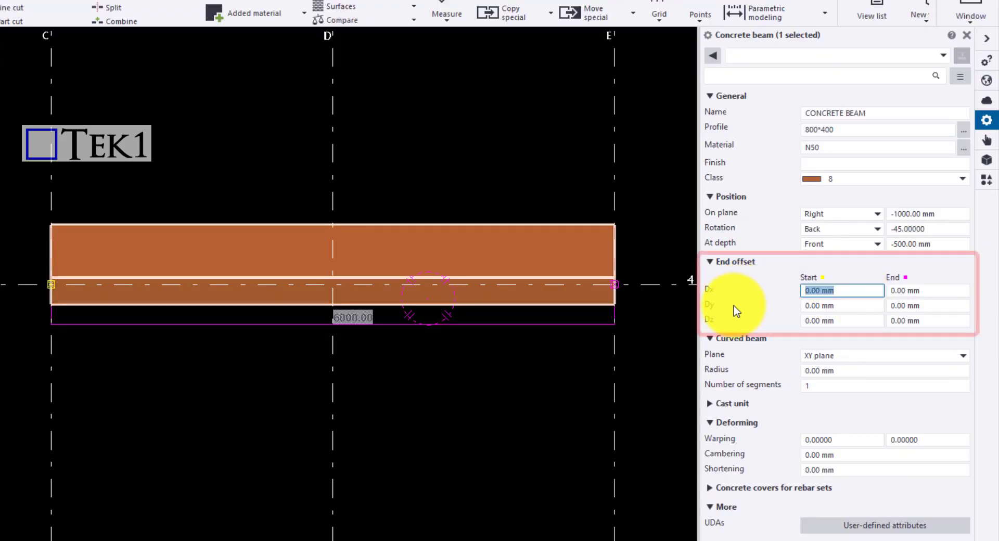
Step: Apply a Dx end offset of 500 mm at the beam's start and -500 mm at its end
{"action": "type", "text": "500"}
{"action": "key", "text": "Return"}
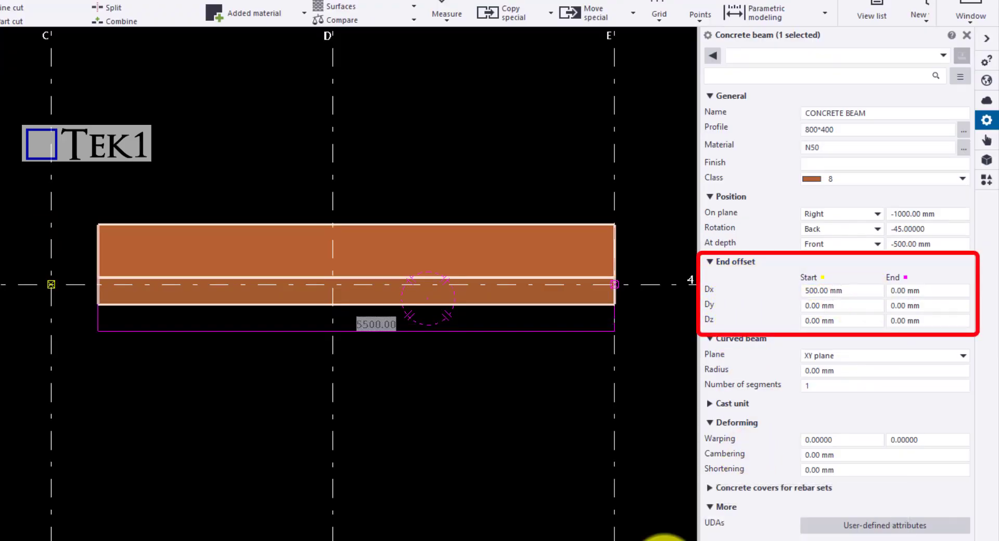
{"action": "left_click", "coordinate": [936, 291]}
{"action": "type", "text": "-5"}
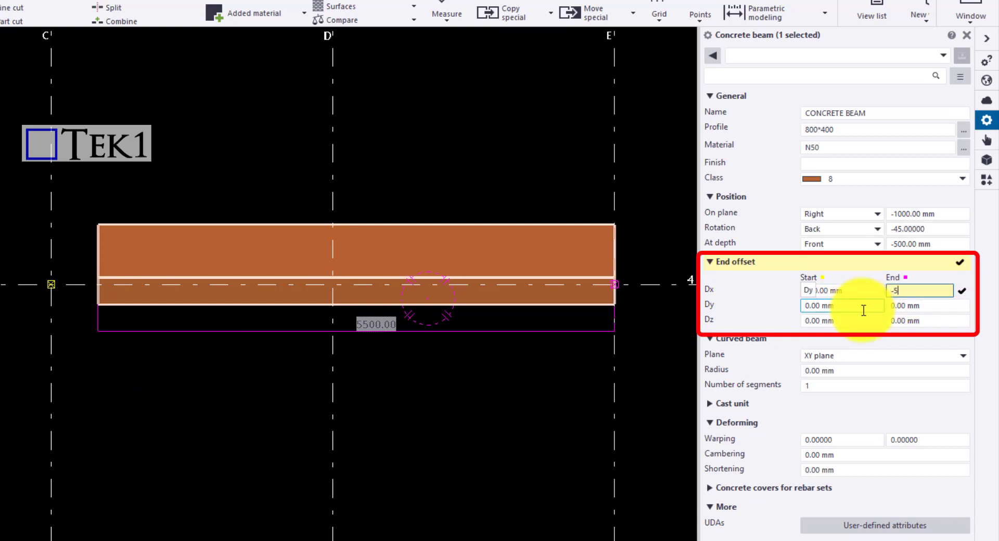
{"action": "type", "text": "00"}
{"action": "key", "text": "Return"}
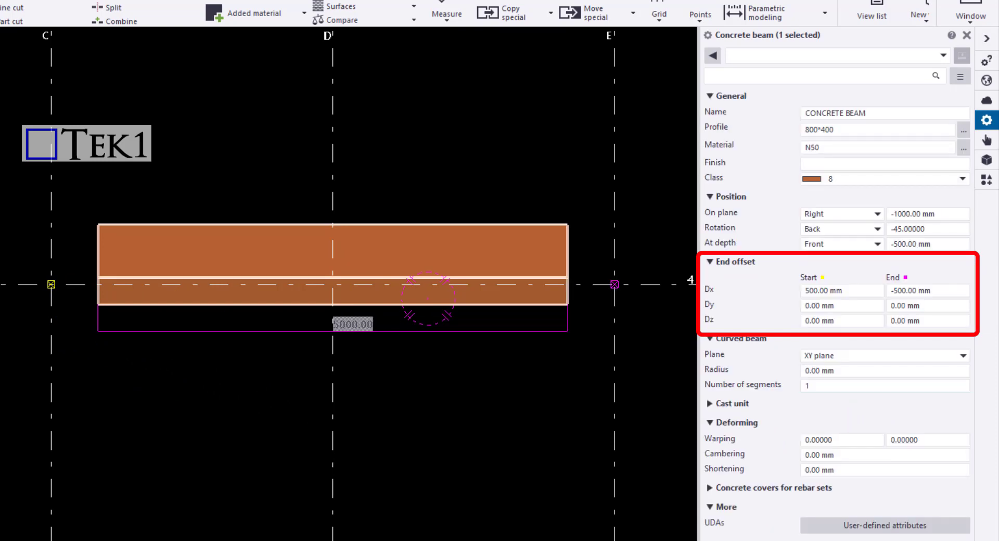
Step: Apply a Dy end offset of 500 mm at the beam's start
{"action": "left_click", "coordinate": [847, 306]}
{"action": "type", "text": "500"}
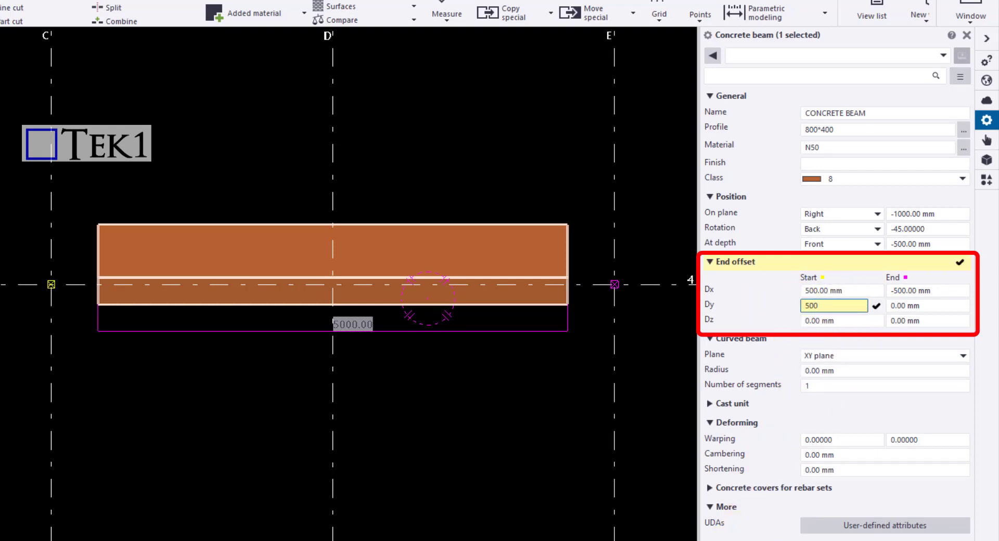
{"action": "key", "text": "Return"}
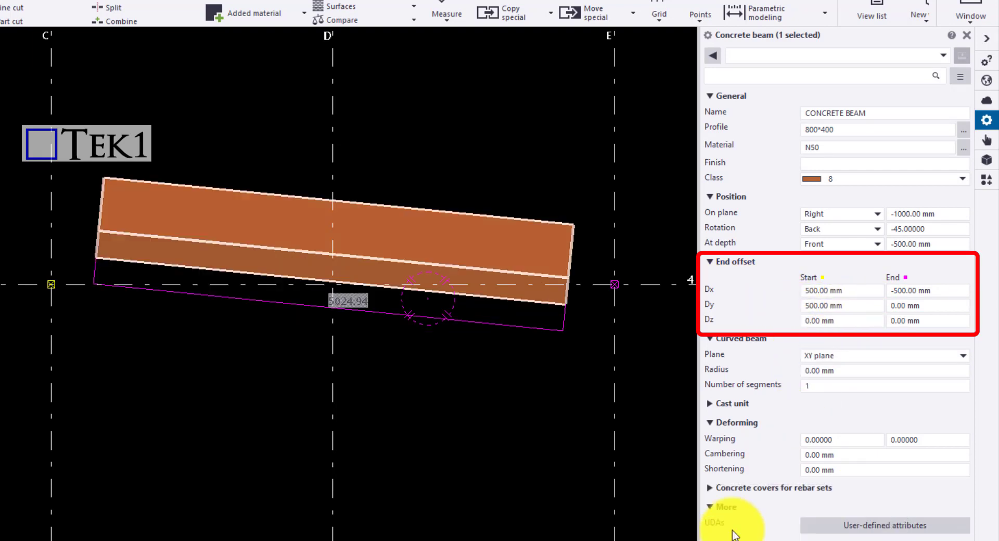
Step: Apply a Dz end offset of 500 mm at the beam's start and view the beam in 3D
{"action": "left_click", "coordinate": [910, 307]}
{"action": "left_click", "coordinate": [850, 320]}
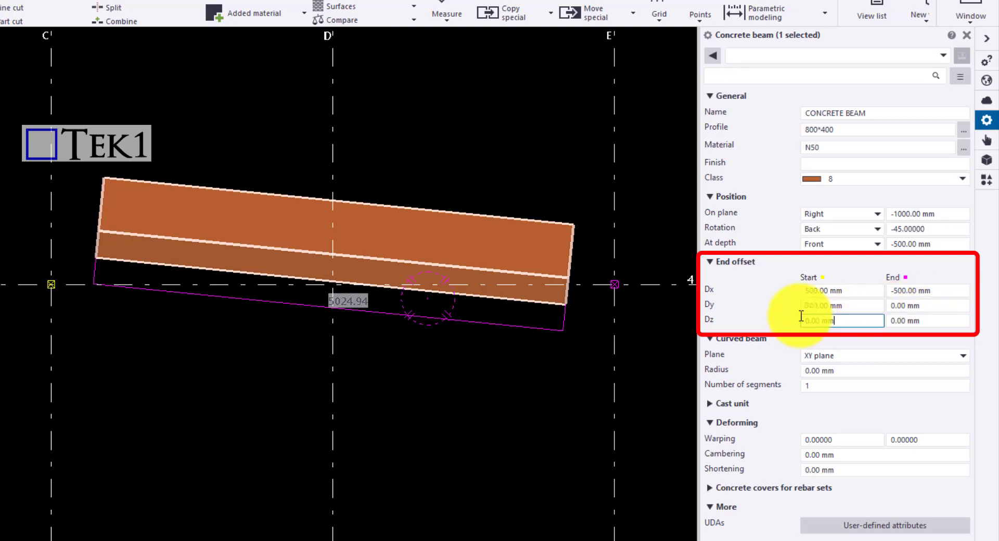
{"action": "type", "text": "500"}
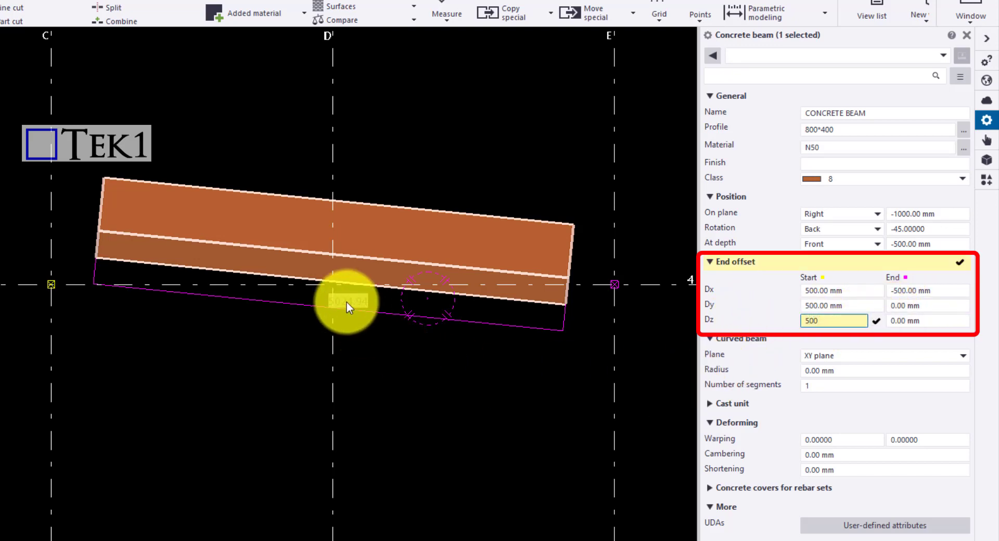
{"action": "middle_click_drag", "start_coordinate": [346, 302], "coordinate": [385, 117], "text": "ctrl"}
{"action": "key", "text": "Return"}
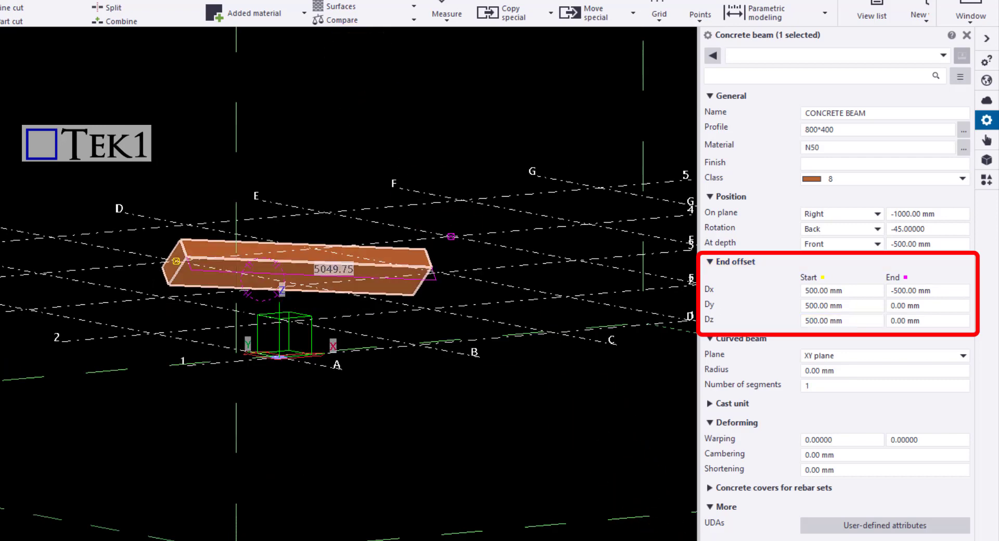
Step: Reset the Dx end offset at the beam's start to 0 mm
{"action": "middle_click_drag", "start_coordinate": [339, 227], "coordinate": [120, 316], "text": "ctrl"}
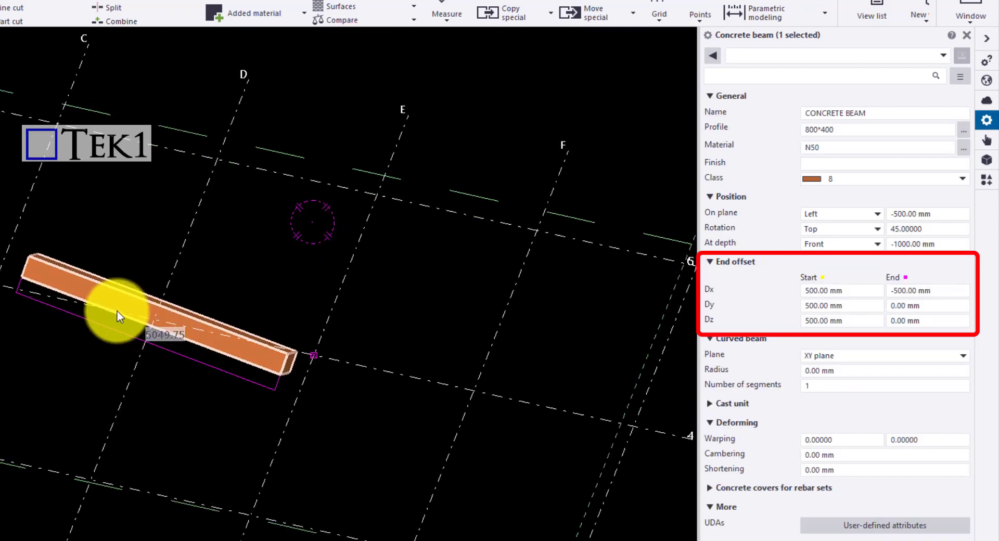
{"action": "key", "text": "ctrl+p"}
{"action": "scroll", "coordinate": [177, 165], "scroll_direction": "up", "scroll_amount": 5}
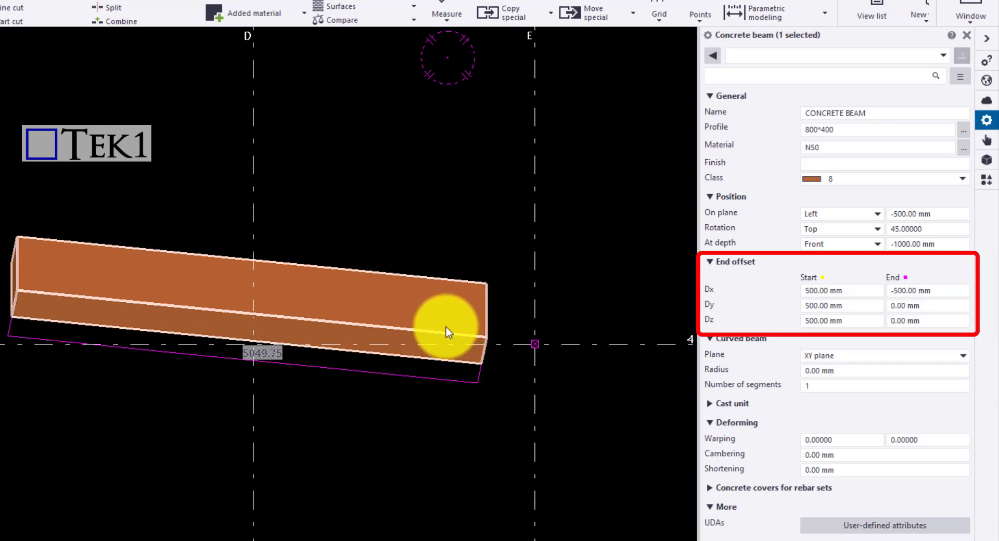
{"action": "left_click", "coordinate": [842, 291]}
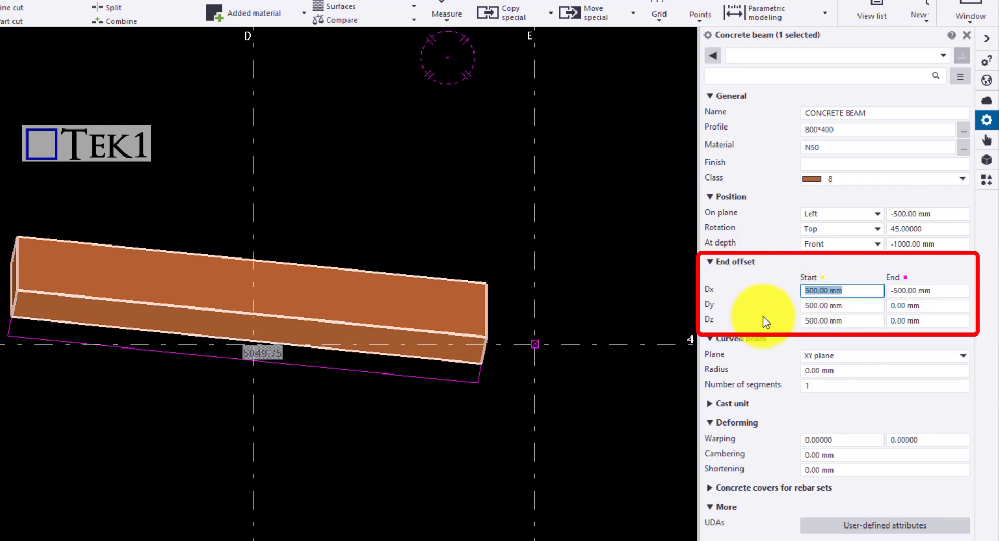
{"action": "type", "text": "0"}
Step: Curve the beam in the XY plane with a radius of 45 mm and 10 segments
{"action": "left_click", "coordinate": [825, 379]}
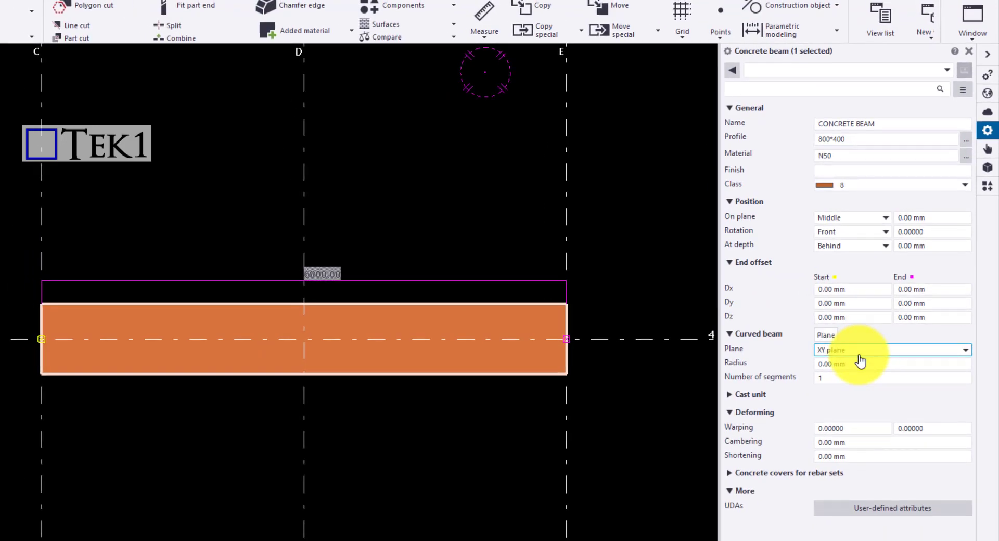
{"action": "left_click", "coordinate": [854, 364]}
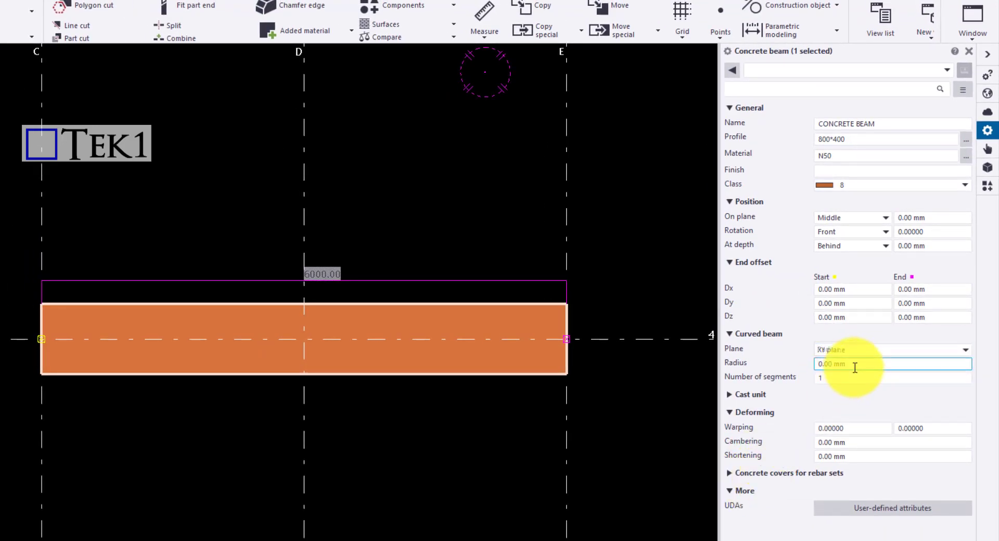
{"action": "type", "text": "45"}
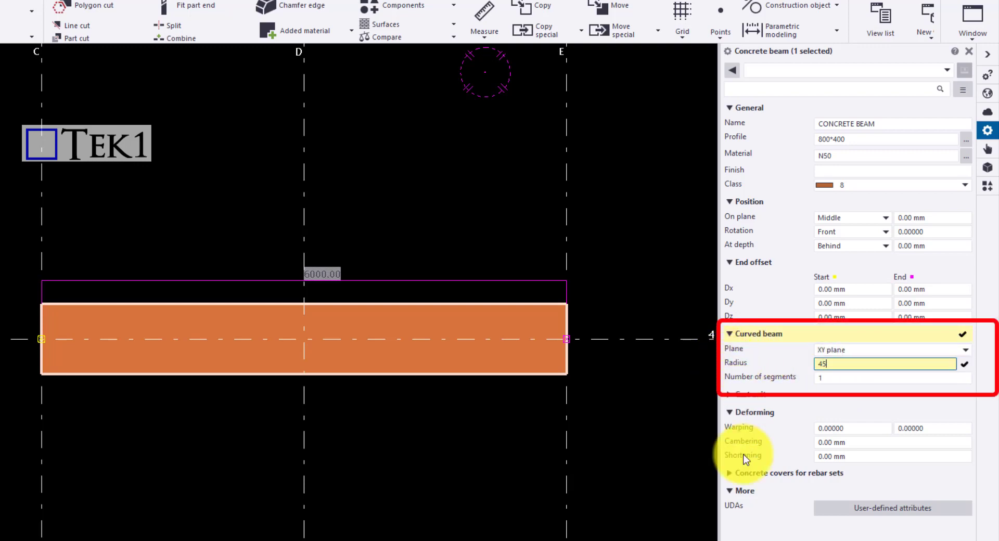
{"action": "key", "text": "Return"}
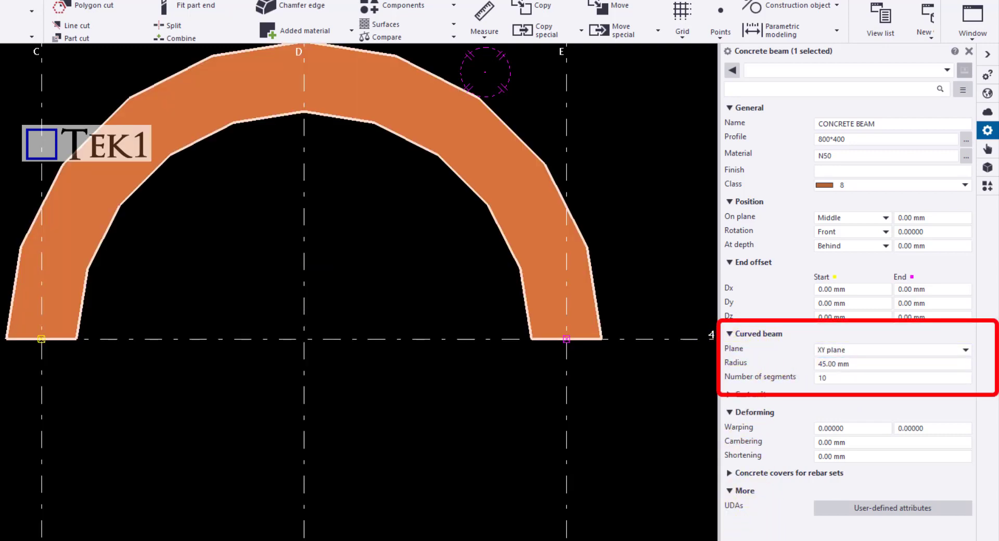
Step: Reverse the beam's curvature by applying a radius of -45 mm
{"action": "left_click", "coordinate": [819, 364]}
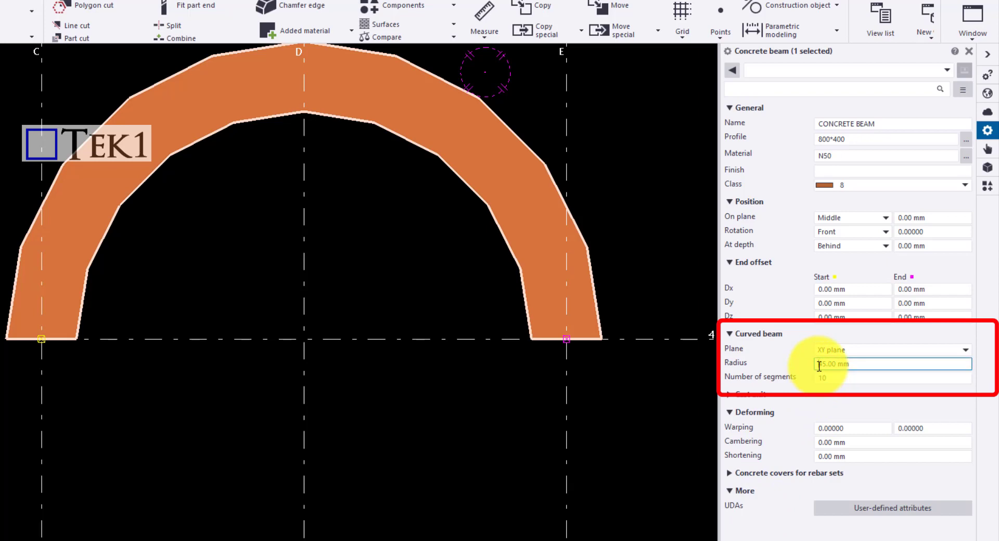
{"action": "type", "text": "-"}
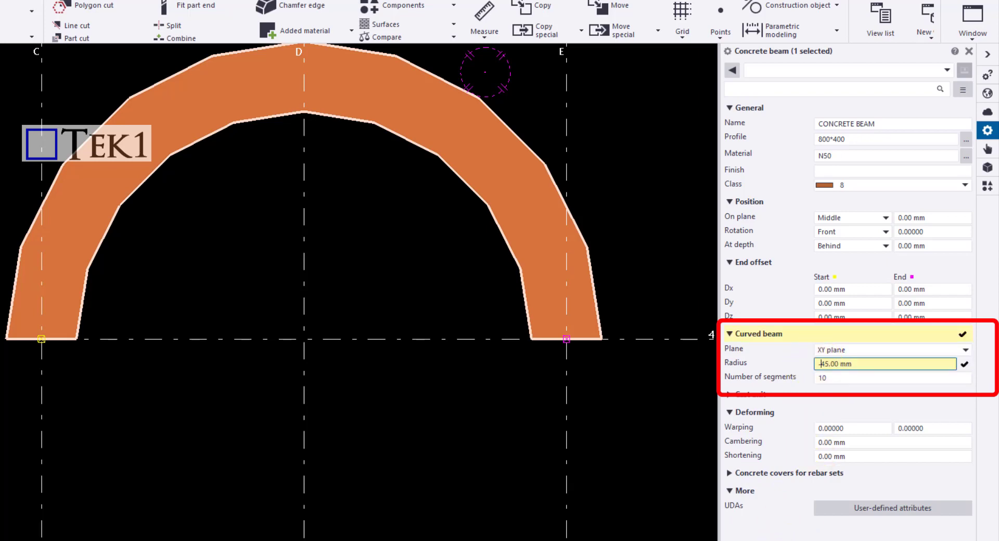
{"action": "key", "text": "Return"}
{"action": "scroll", "coordinate": [406, 170], "scroll_direction": "down", "scroll_amount": 2}
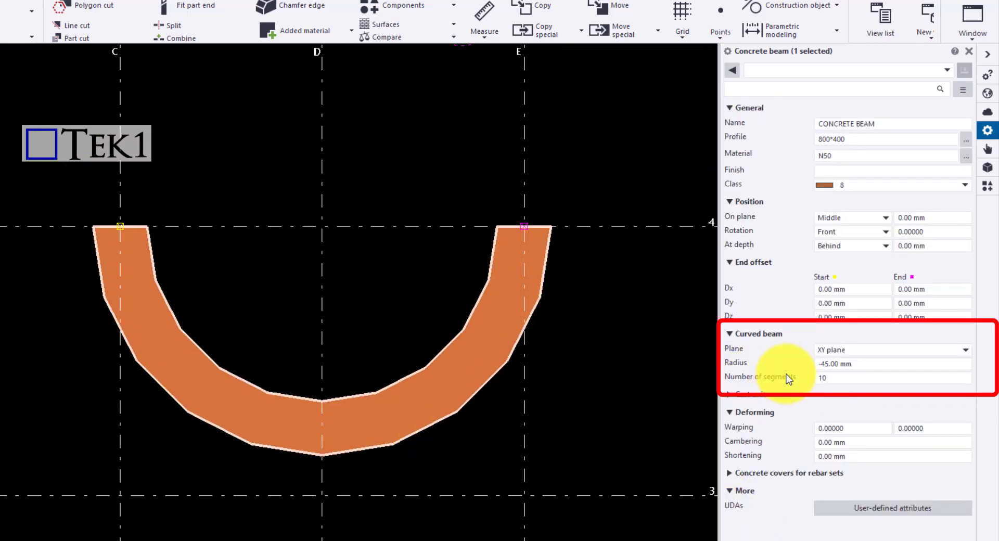
Step: Set the curved beam's number of segments to 59 and apply it
{"action": "double_click", "coordinate": [819, 377]}
{"action": "type", "text": "59"}
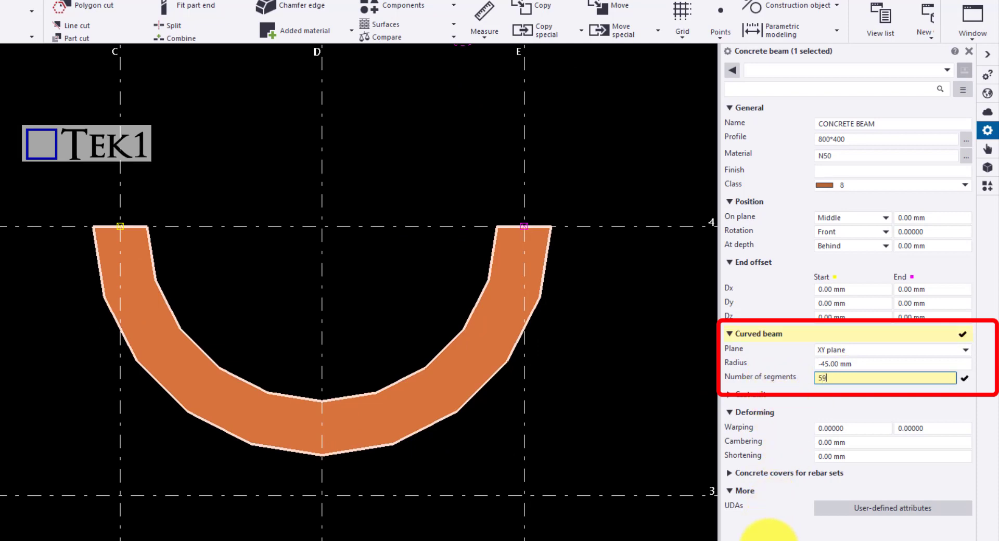
{"action": "key", "text": "Return"}
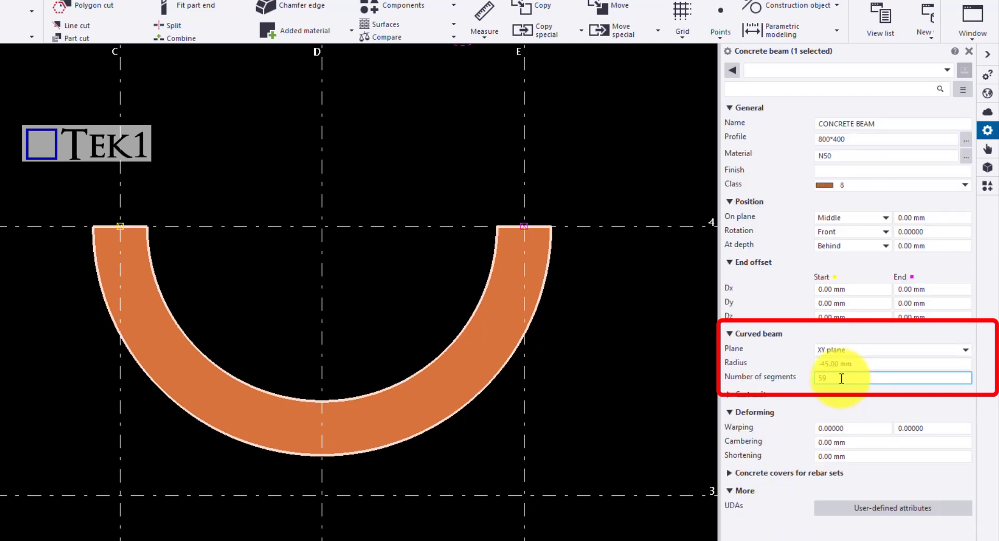
{"action": "double_click", "coordinate": [820, 378]}
{"action": "type", "text": "70"}
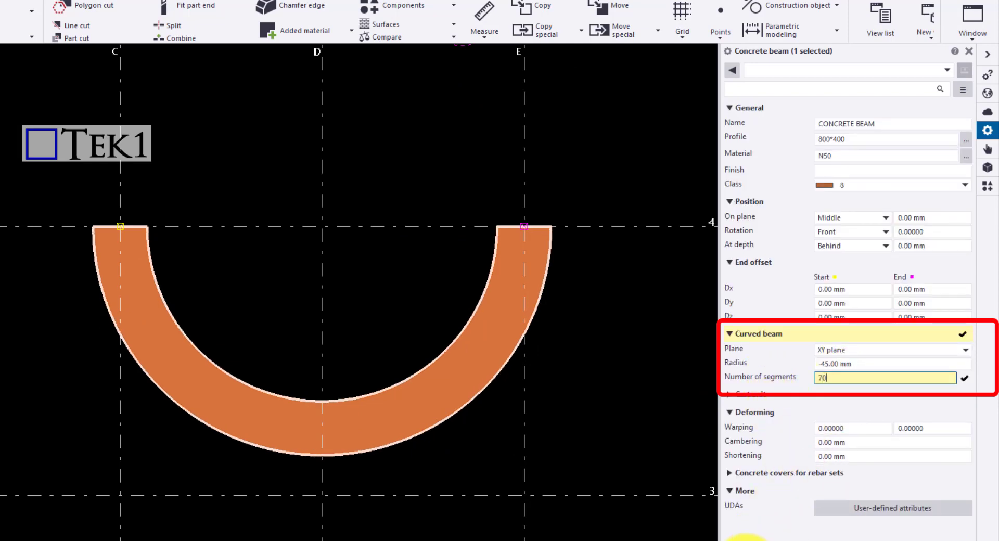
{"action": "key", "text": "Escape"}
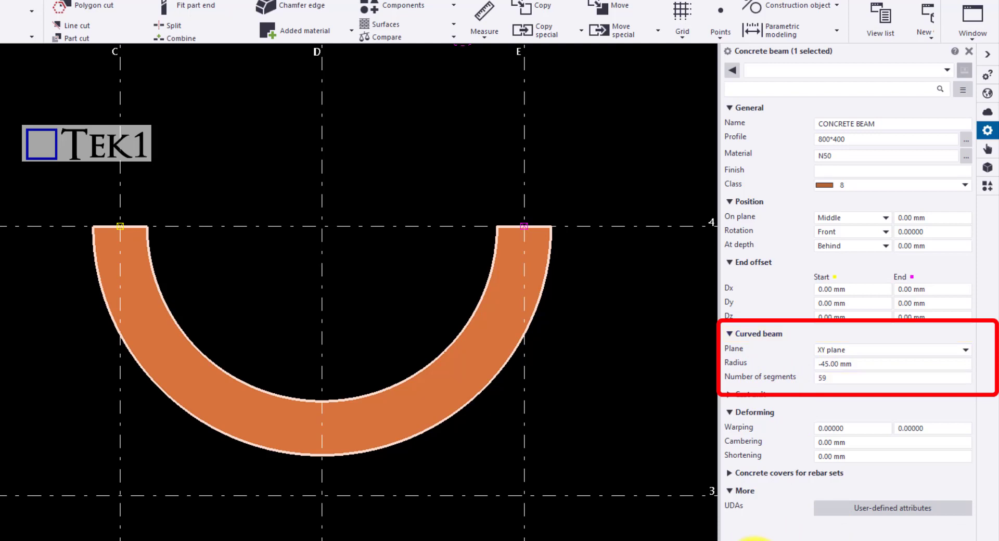
Step: Change the curved beam's plane to XZ plane and apply the modification
{"action": "left_click", "coordinate": [851, 350]}
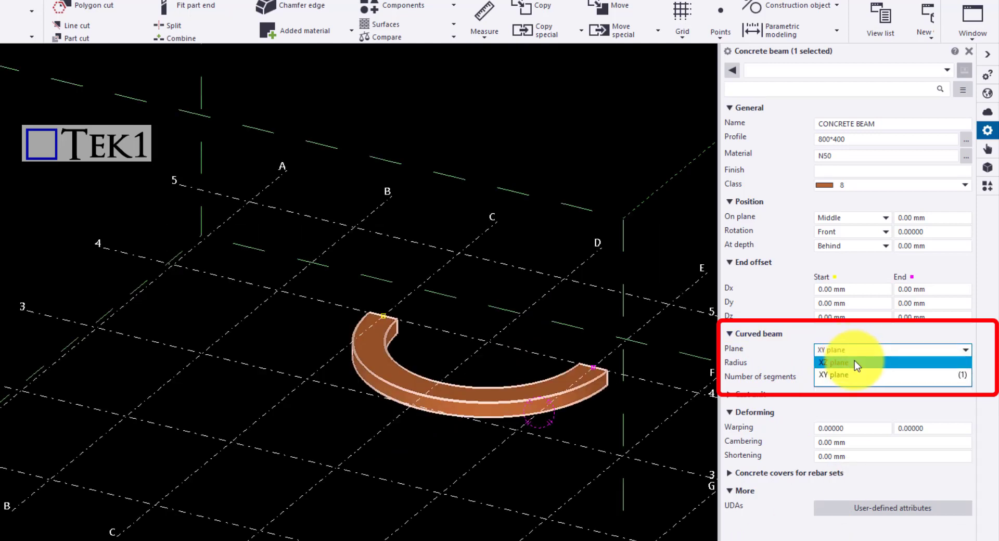
{"action": "left_click", "coordinate": [857, 373]}
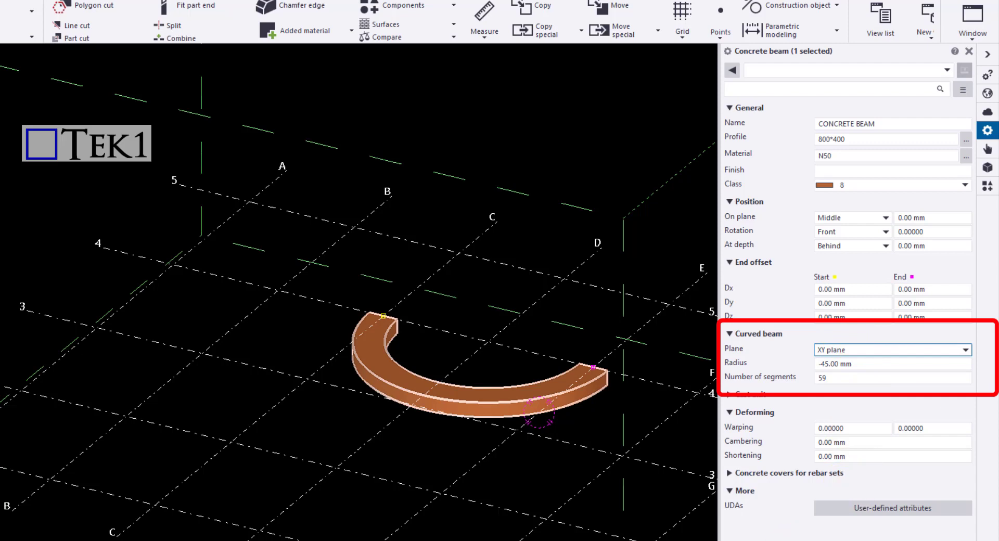
{"action": "left_click", "coordinate": [884, 349]}
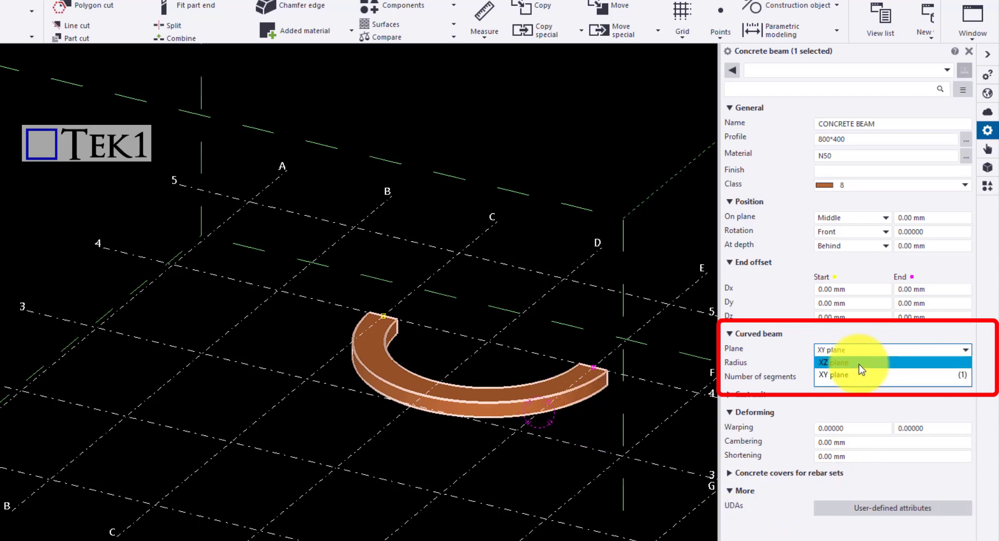
{"action": "left_click", "coordinate": [858, 363]}
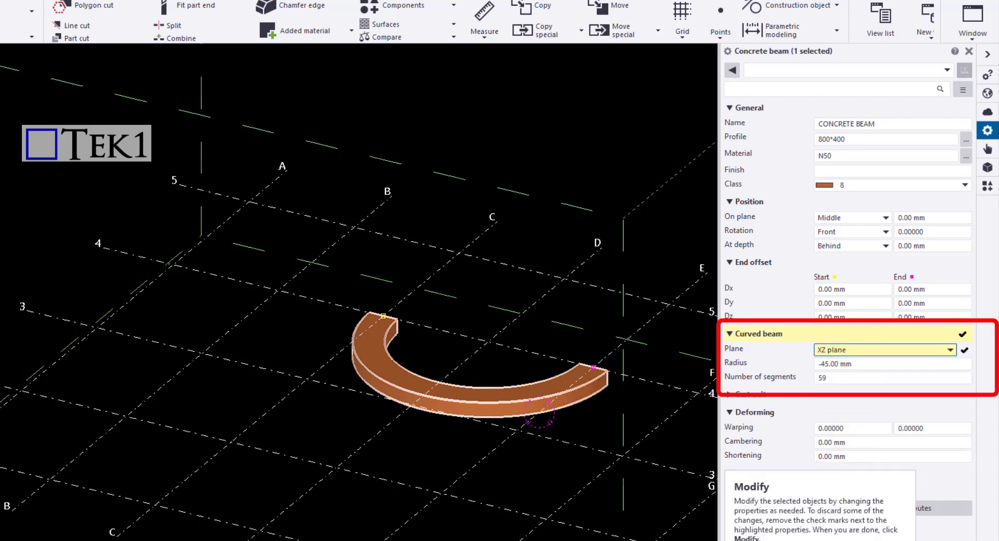
{"action": "left_click", "coordinate": [754, 540]}
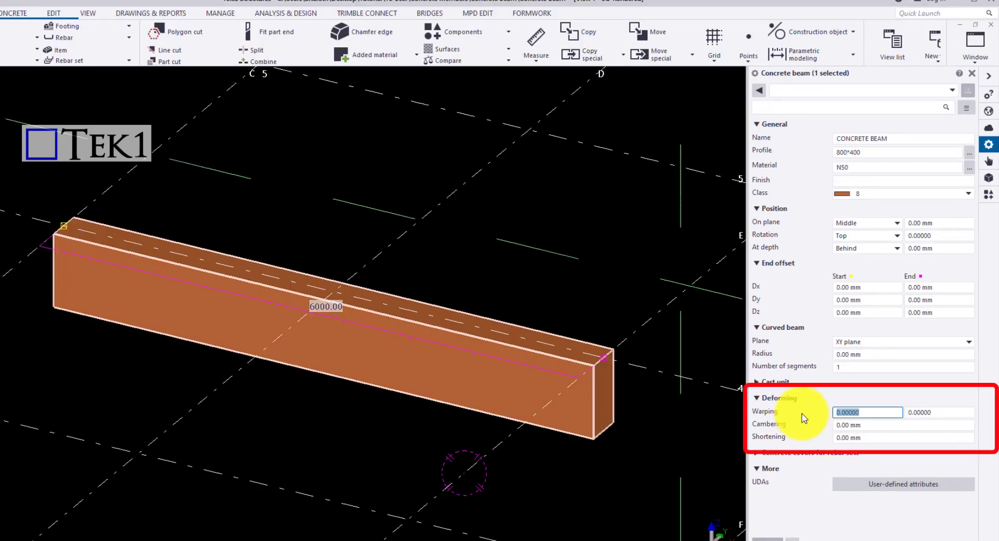
Step: Apply a warping of 50 at the start of the straight beam, followed by -50 at its end
{"action": "type", "text": "50"}
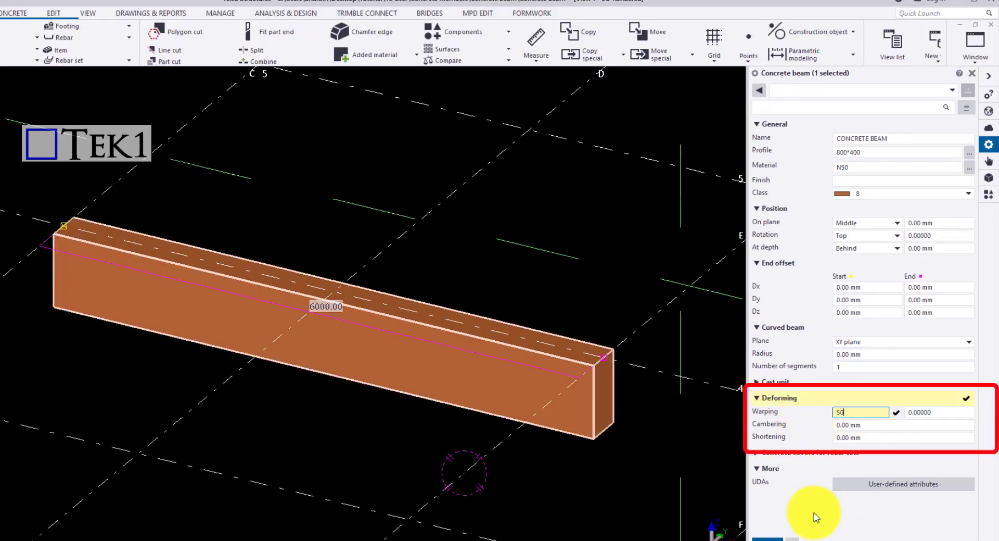
{"action": "left_click", "coordinate": [764, 538]}
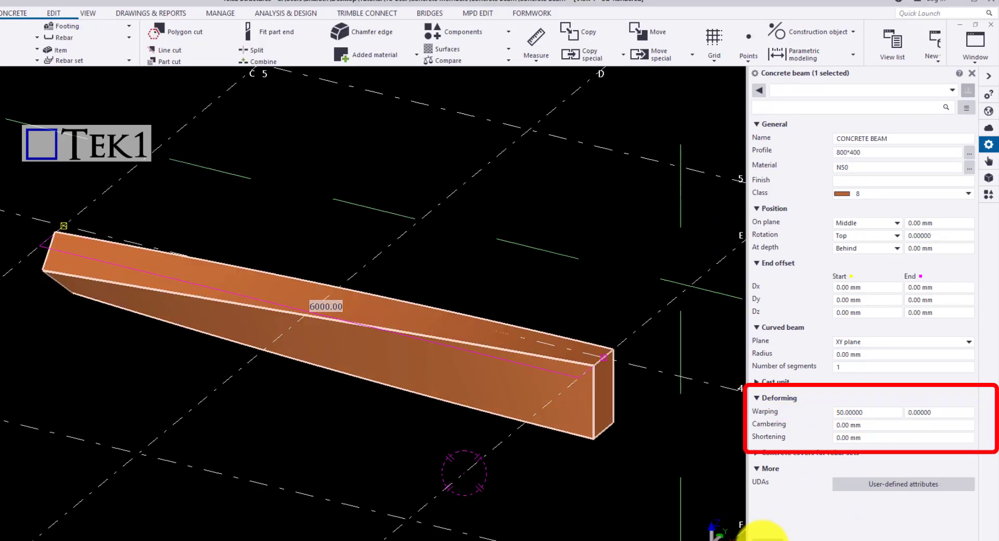
{"action": "double_click", "coordinate": [920, 412]}
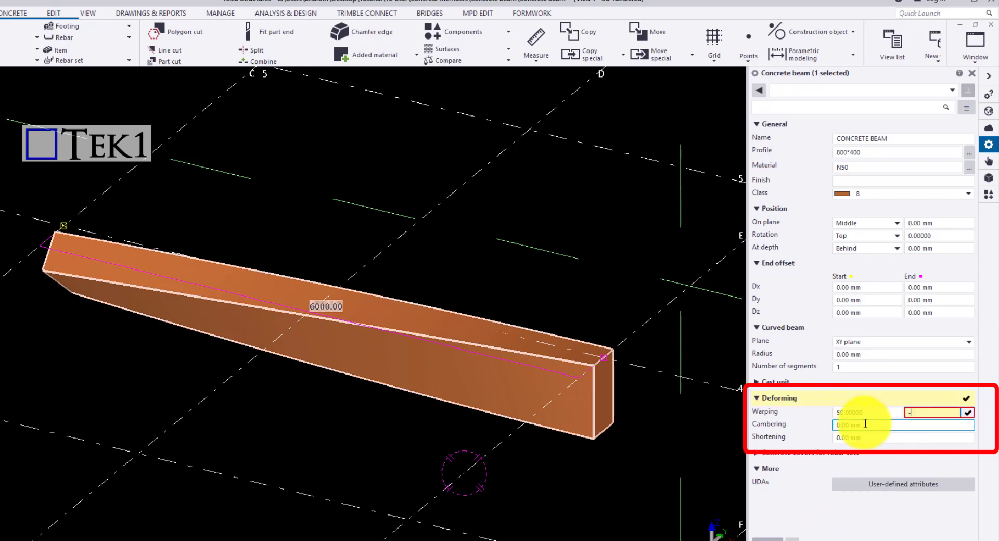
{"action": "type", "text": "-50"}
{"action": "left_click", "coordinate": [764, 538]}
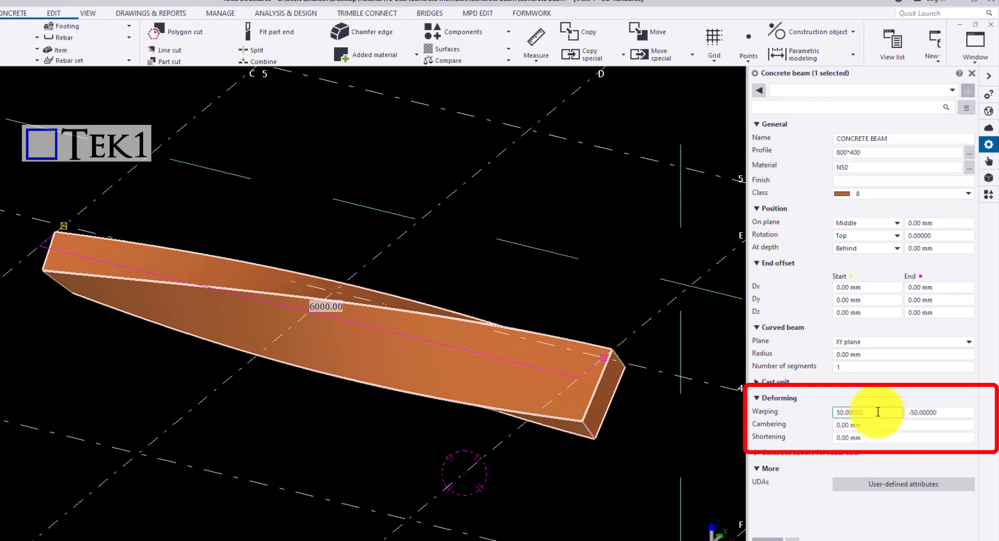
Step: Reset the beam's warping to 0 at both the start and the end and apply it
{"action": "double_click", "coordinate": [835, 412]}
{"action": "type", "text": "0"}
{"action": "double_click", "coordinate": [943, 408]}
{"action": "type", "text": "0"}
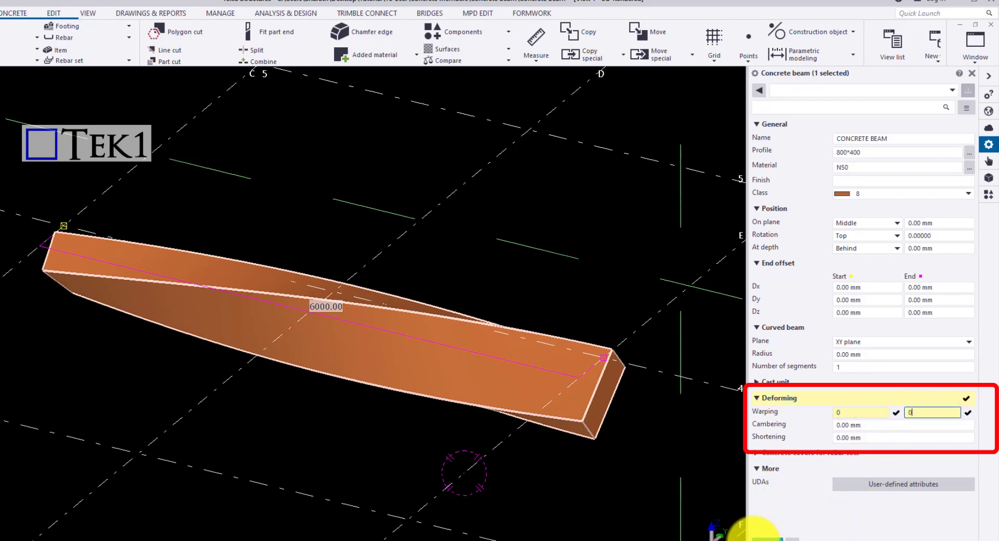
{"action": "left_click", "coordinate": [764, 537]}
Step: Apply a cambering of 50 mm to the straight beam, followed by 100 mm
{"action": "double_click", "coordinate": [838, 424]}
{"action": "type", "text": "50"}
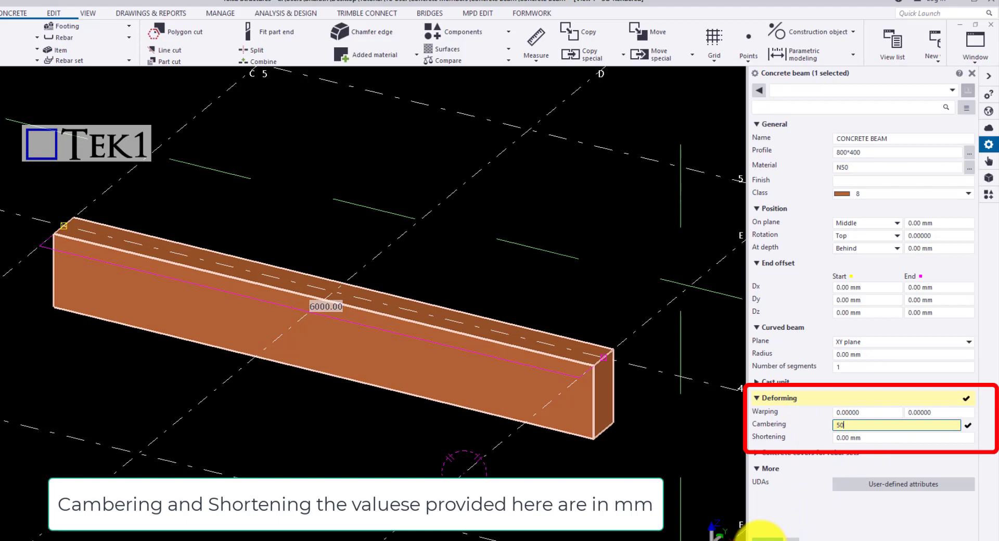
{"action": "left_click", "coordinate": [764, 537]}
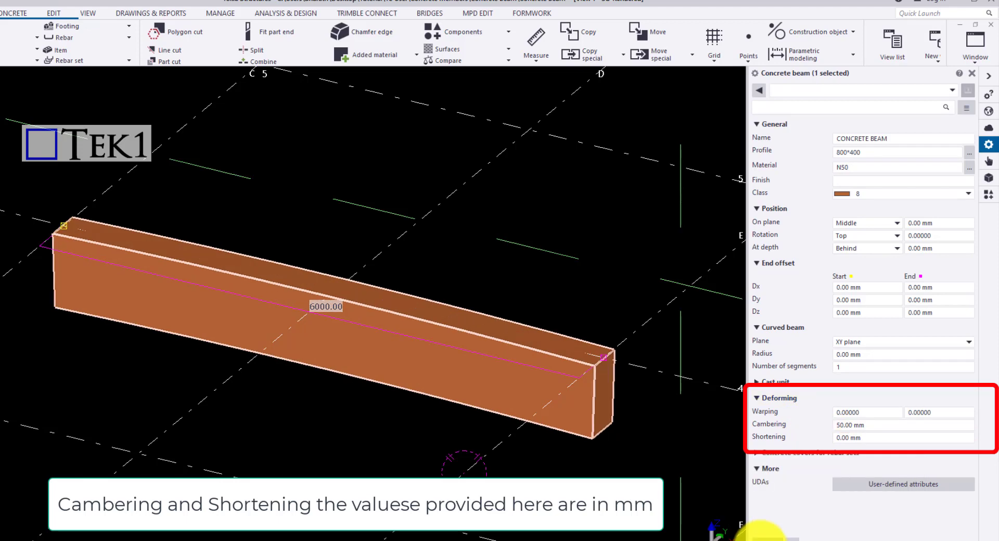
{"action": "double_click", "coordinate": [850, 424]}
{"action": "type", "text": "100"}
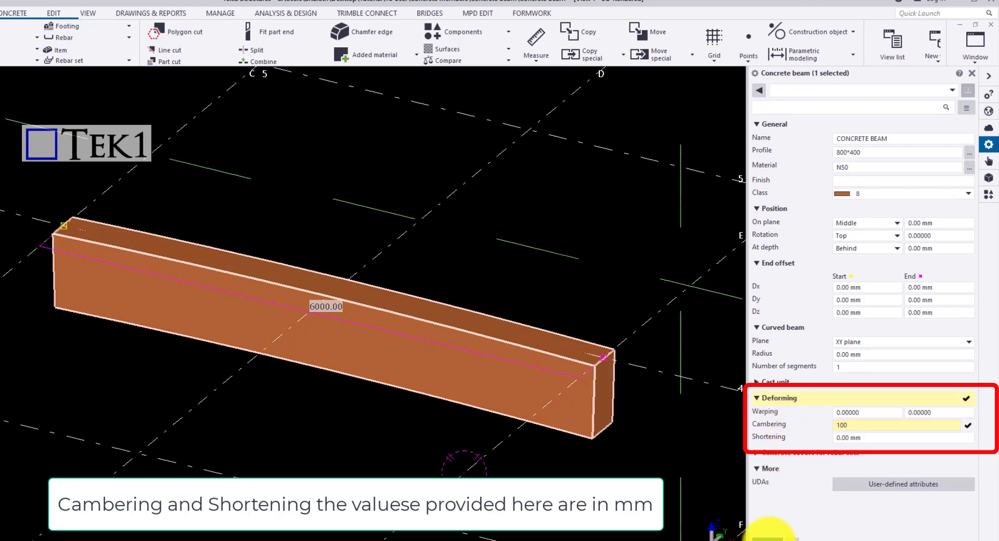
{"action": "left_click", "coordinate": [765, 537]}
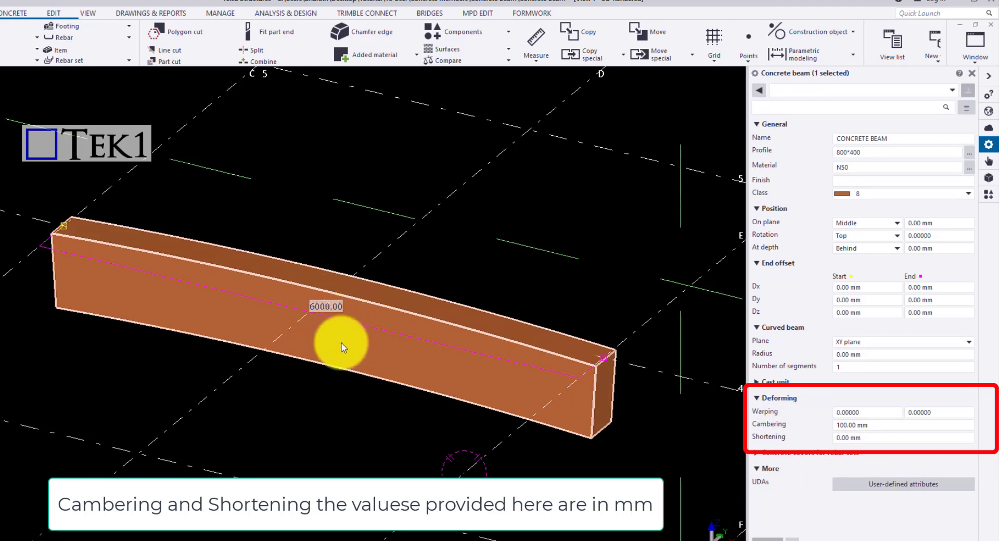
Step: Increase the beam's cambering to 1000 mm and apply it, and restore the cambering to 0 mm
{"action": "left_click", "coordinate": [844, 425]}
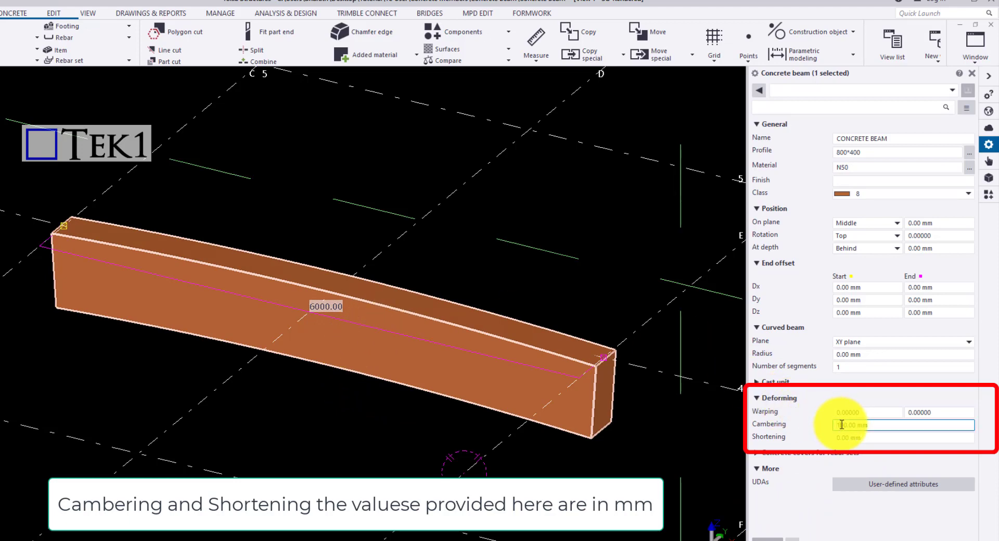
{"action": "type", "text": "00"}
{"action": "left_click", "coordinate": [762, 537]}
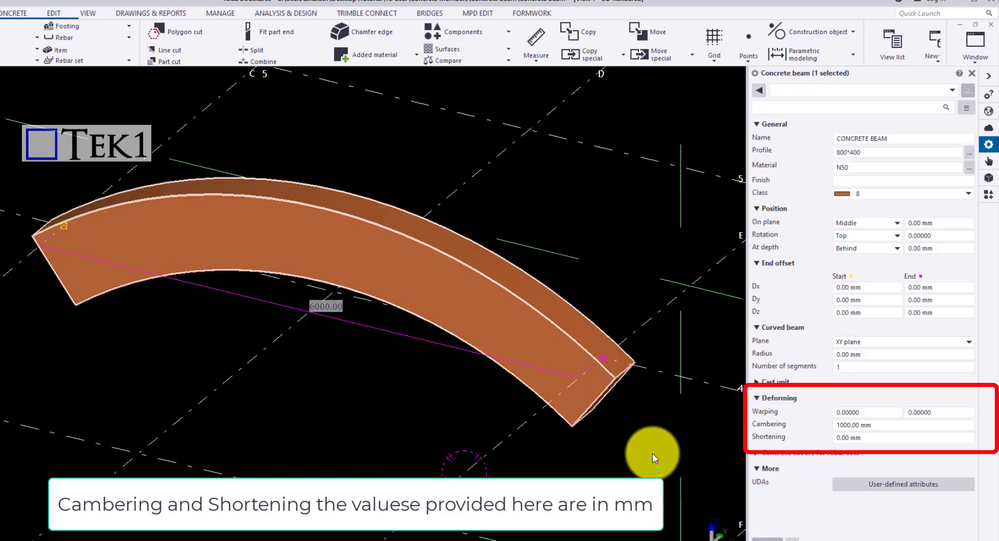
{"action": "left_click", "coordinate": [809, 422]}
{"action": "key", "text": "ctrl+a"}
{"action": "type", "text": "0"}
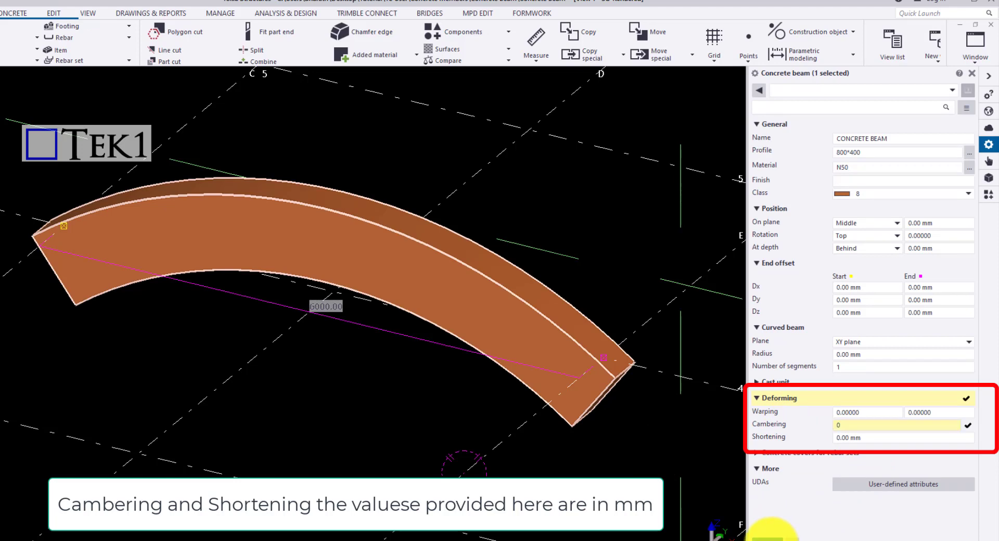
{"action": "left_click", "coordinate": [767, 536]}
Step: Set the beam's shortening to 100 mm, apply it and inspect the beam's length label up close
{"action": "left_click", "coordinate": [856, 438]}
{"action": "key", "text": "ctrl+a"}
{"action": "type", "text": "100"}
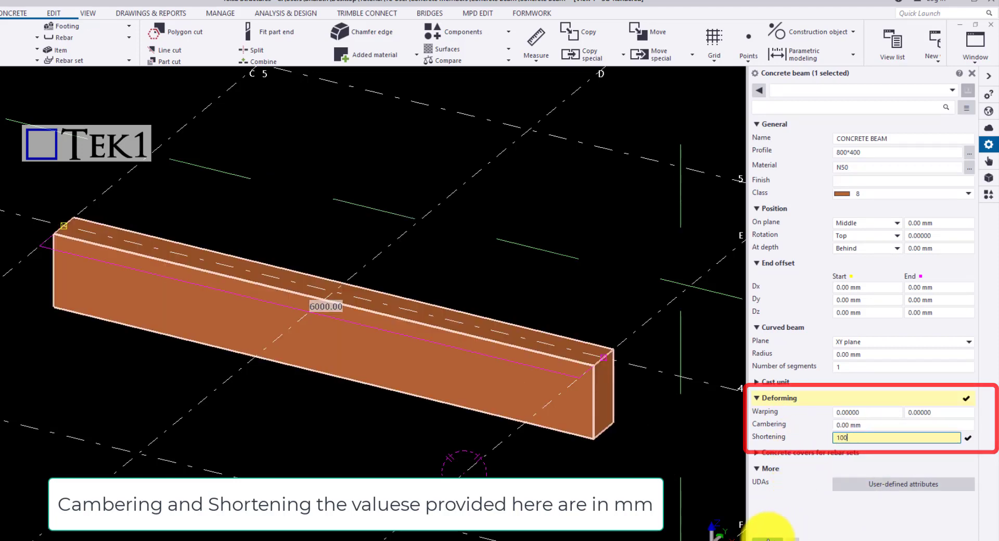
{"action": "left_click", "coordinate": [767, 537]}
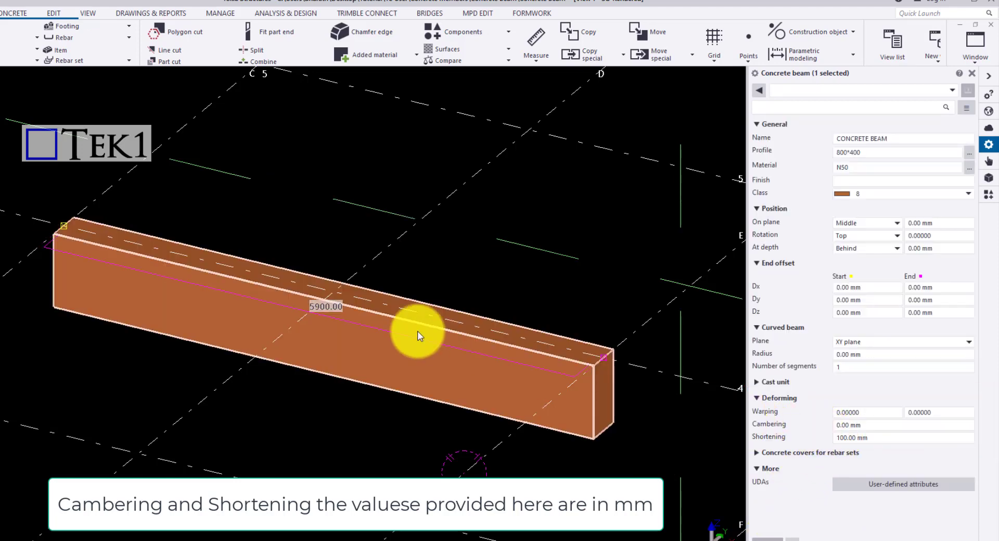
{"action": "scroll", "coordinate": [281, 307], "scroll_direction": "up", "scroll_amount": 3}
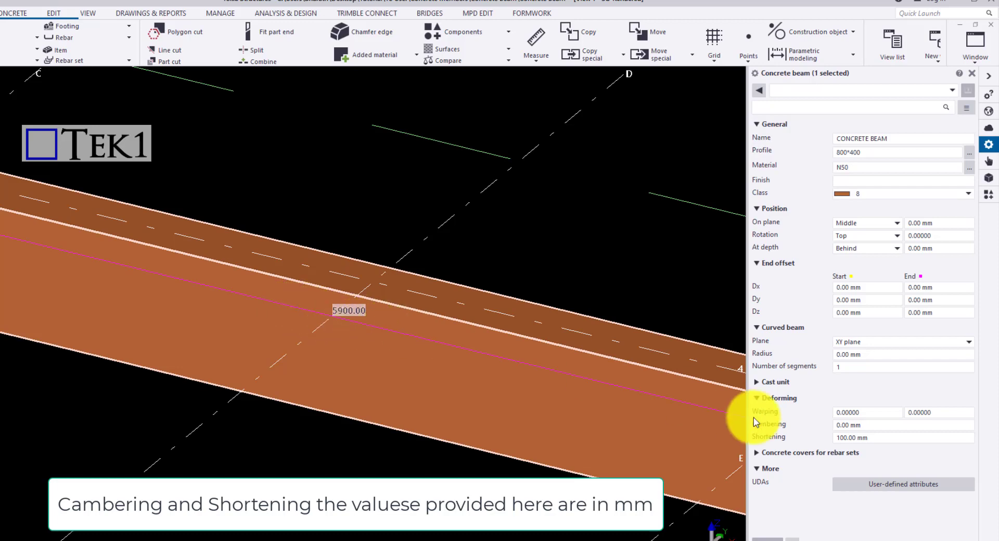
Step: Apply a shortening of 1000 mm, inspect both beam ends, and restore the shortening to 0 mm
{"action": "left_click", "coordinate": [843, 438]}
{"action": "type", "text": "0"}
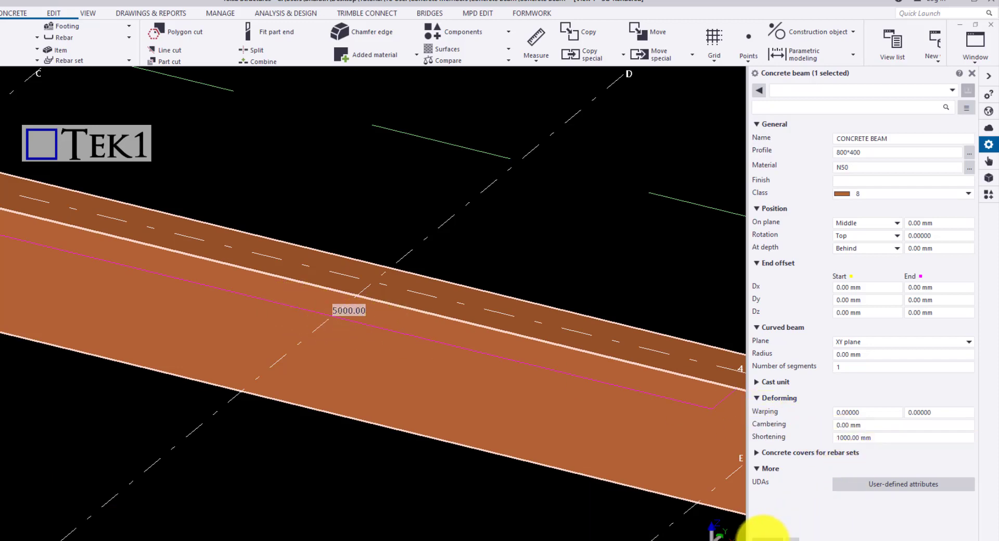
{"action": "scroll", "coordinate": [366, 238], "scroll_direction": "down", "scroll_amount": 3}
{"action": "scroll", "coordinate": [158, 234], "scroll_direction": "up", "scroll_amount": 3}
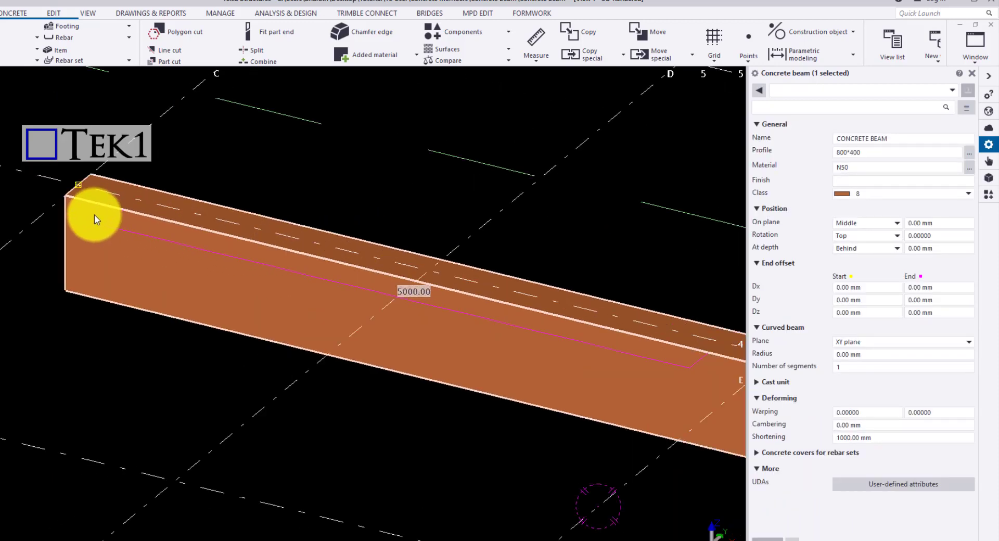
{"action": "scroll", "coordinate": [117, 217], "scroll_direction": "down", "scroll_amount": 3}
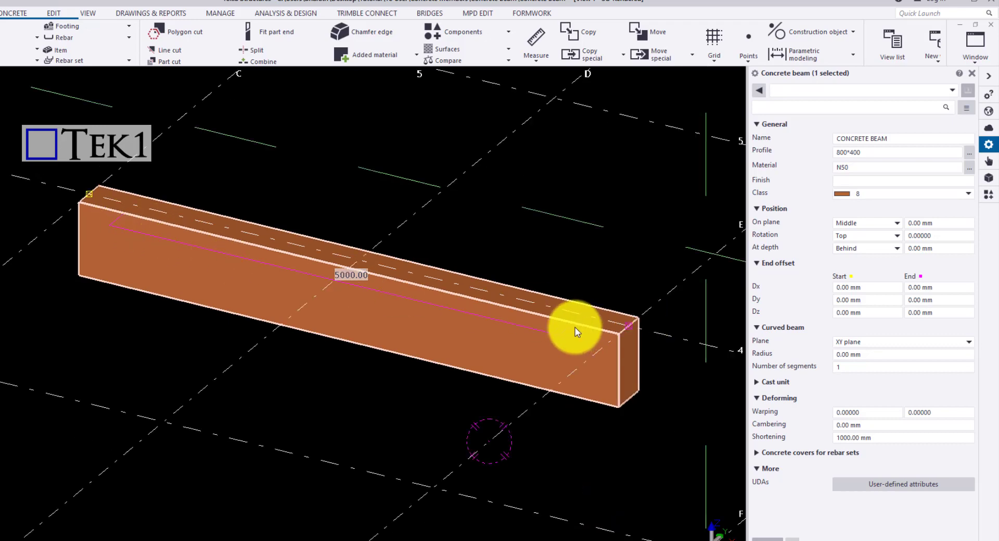
{"action": "left_click", "coordinate": [840, 438]}
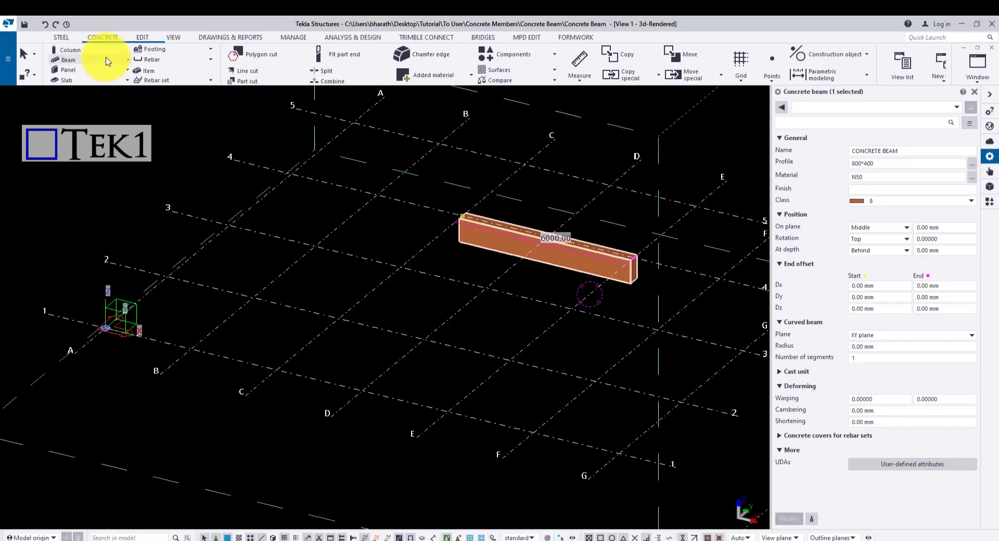
Step: Create a concrete polybeam from grid point B-1, through line C midway between 2 and 3, to line E midway between 1 and 2
{"action": "left_click", "coordinate": [105, 60]}
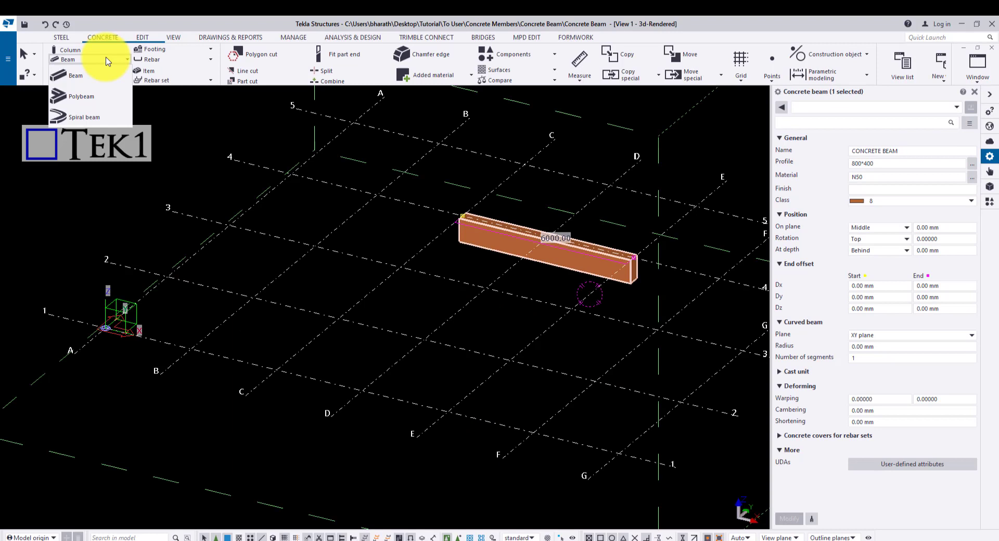
{"action": "left_click", "coordinate": [105, 98]}
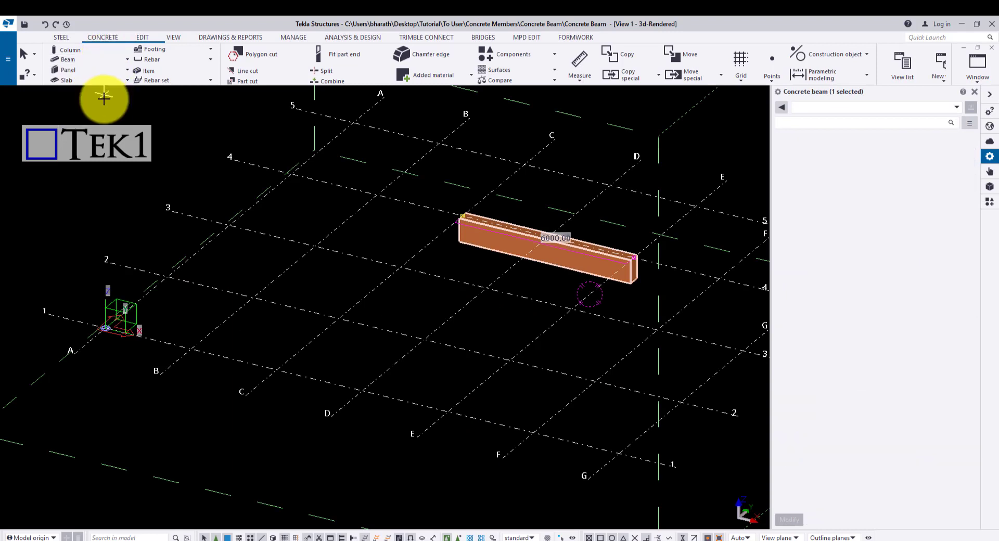
{"action": "left_click", "coordinate": [191, 349]}
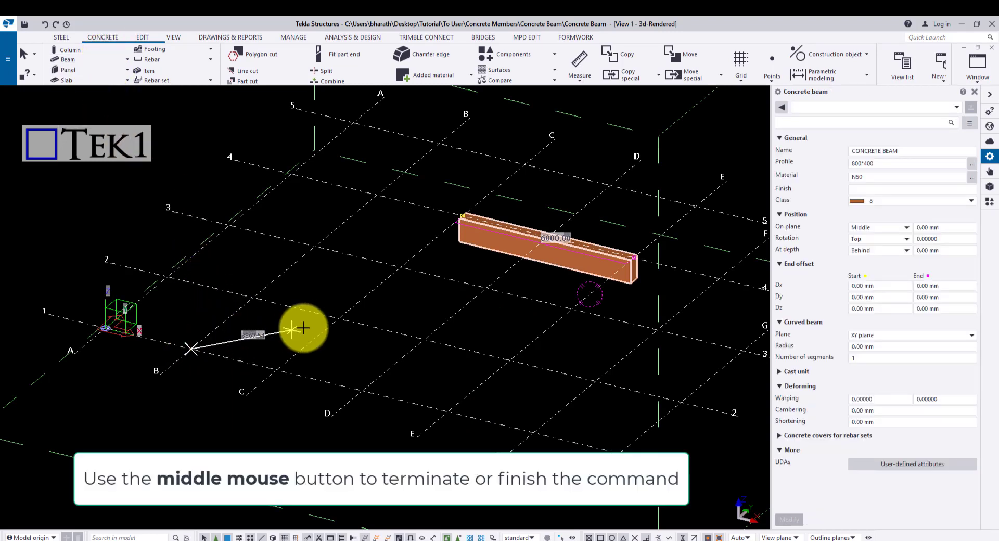
{"action": "left_click", "coordinate": [368, 293]}
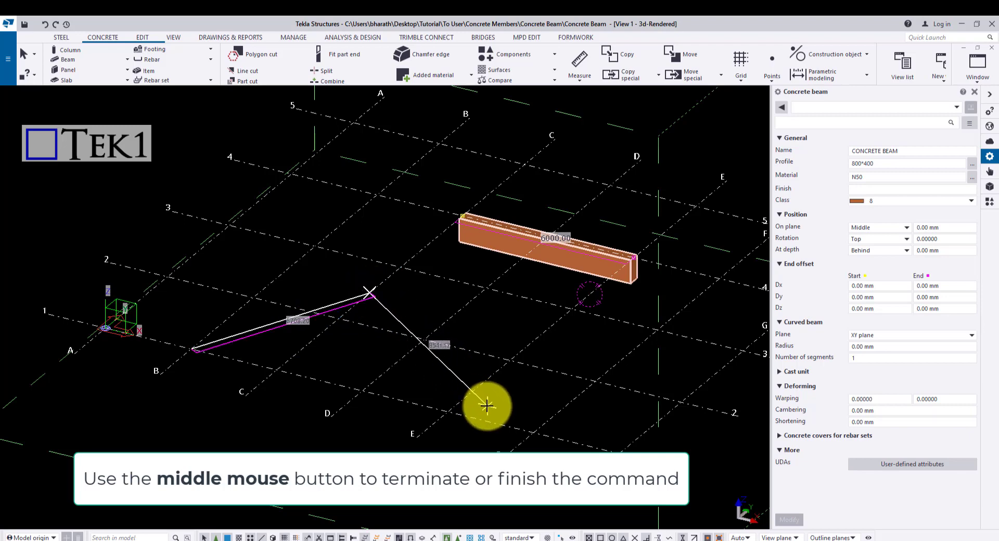
{"action": "left_click", "coordinate": [477, 386]}
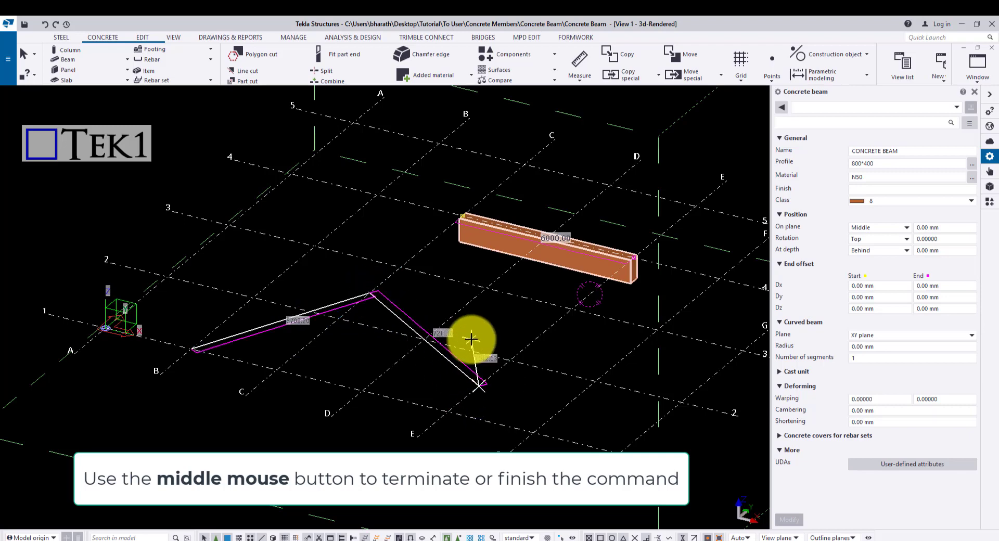
{"action": "middle_click", "coordinate": [471, 339]}
{"action": "right_click", "coordinate": [479, 319]}
{"action": "left_click", "coordinate": [494, 325]}
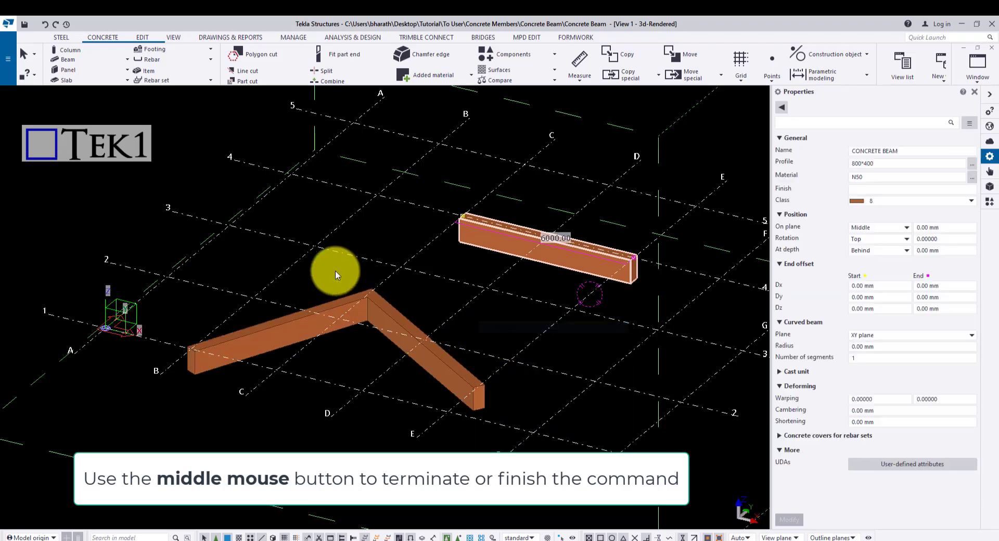
Step: Switch the model view from 3D to plan, framing both the straight beam and the polybeam
{"action": "scroll", "coordinate": [471, 295], "scroll_direction": "down", "scroll_amount": 2}
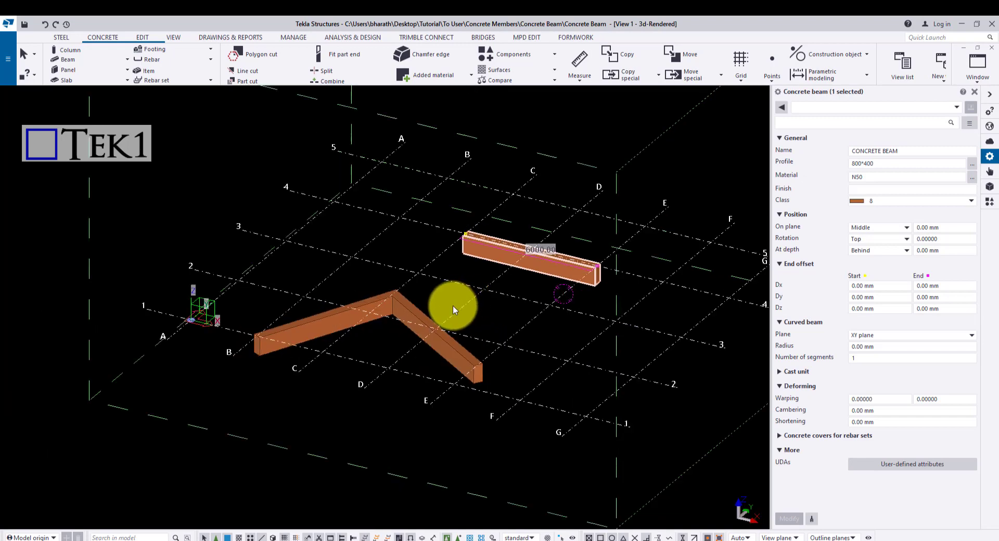
{"action": "key", "text": "ctrl+p"}
{"action": "scroll", "coordinate": [345, 371], "scroll_direction": "up", "scroll_amount": 2}
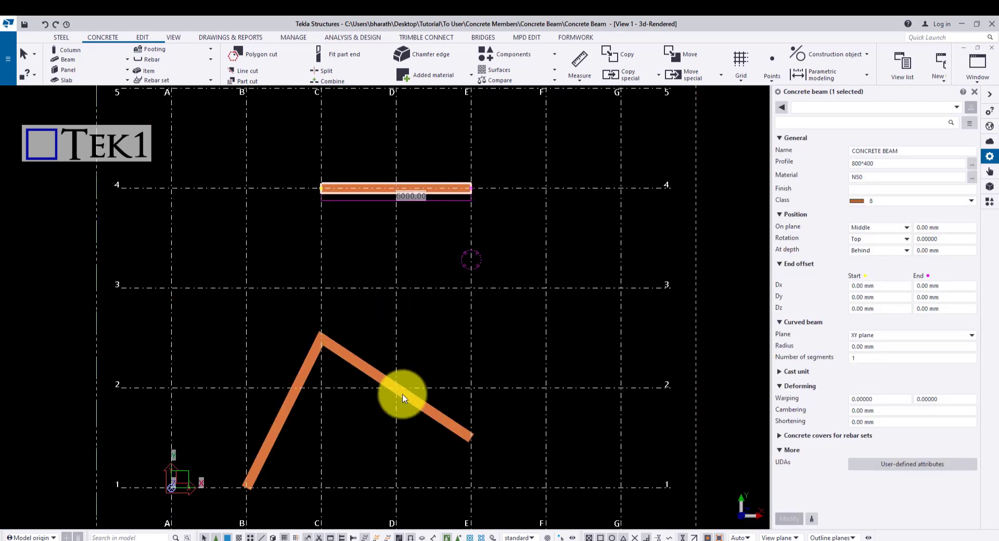
Step: Select the corner chamfer at the polybeam's bend on grid line C and change its type to Rounding
{"action": "left_click", "coordinate": [359, 359]}
{"action": "scroll", "coordinate": [321, 339], "scroll_direction": "up", "scroll_amount": 2}
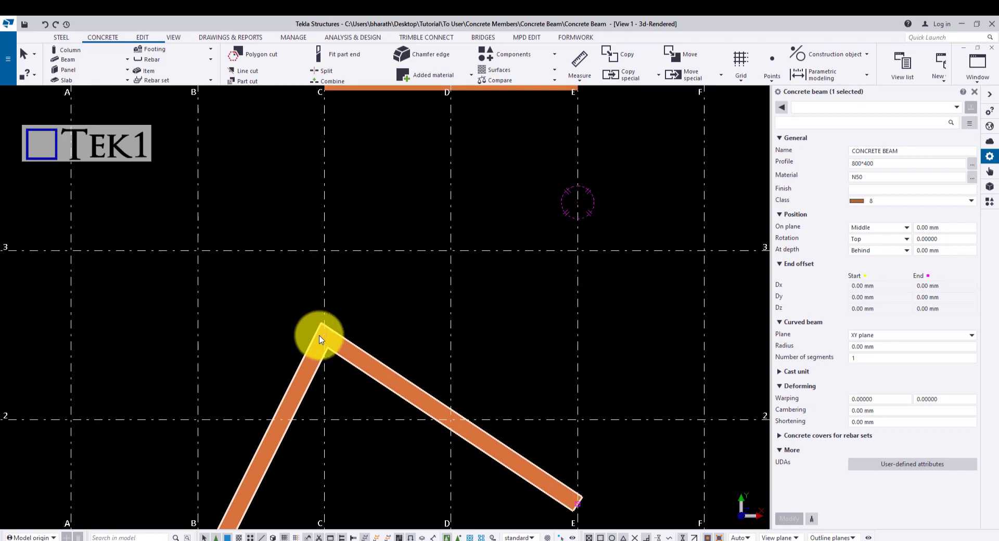
{"action": "left_click", "coordinate": [323, 336]}
{"action": "scroll", "coordinate": [333, 354], "scroll_direction": "up", "scroll_amount": 3}
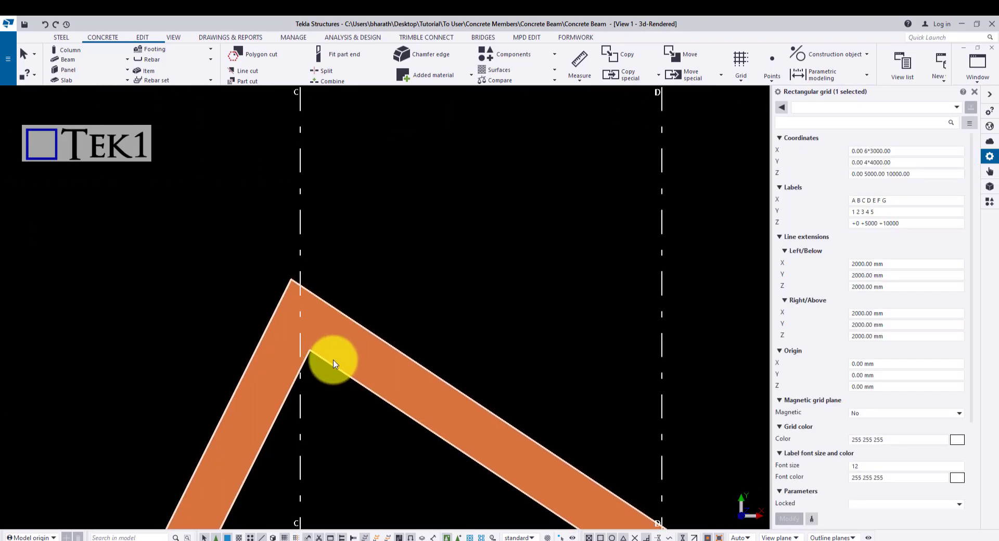
{"action": "left_click", "coordinate": [315, 344]}
{"action": "scroll", "coordinate": [312, 339], "scroll_direction": "up", "scroll_amount": 2}
{"action": "left_click", "coordinate": [293, 297]}
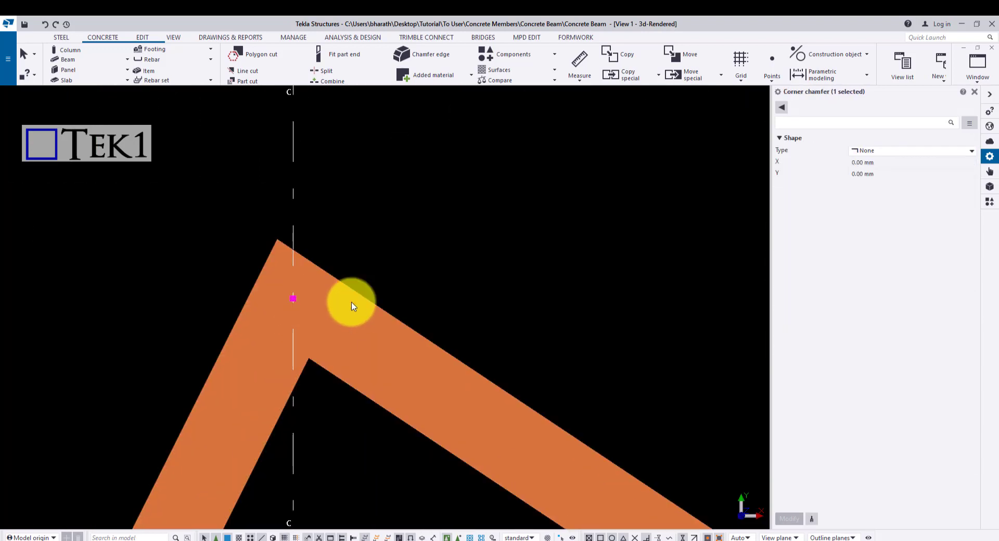
{"action": "left_click", "coordinate": [890, 151]}
{"action": "left_click", "coordinate": [880, 192]}
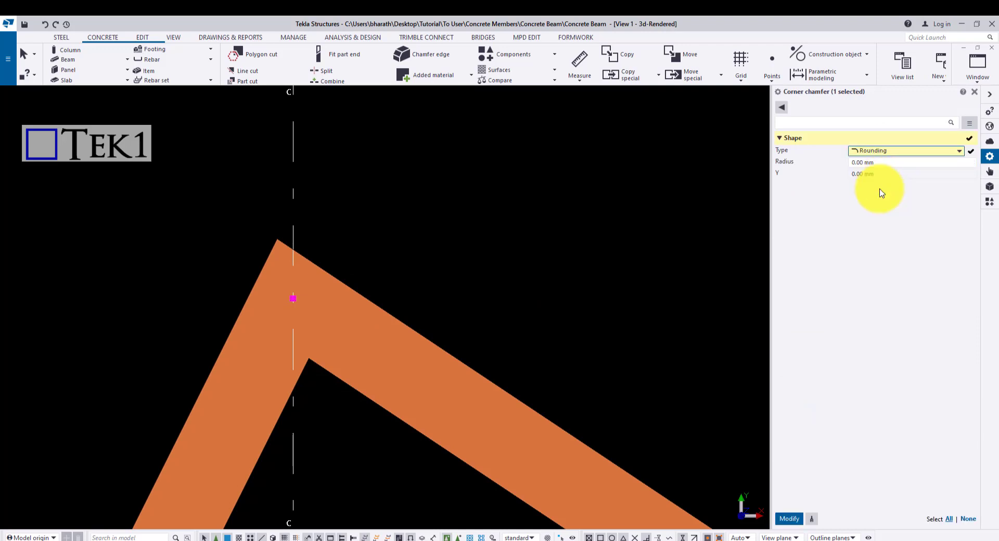
{"action": "left_click", "coordinate": [789, 519]}
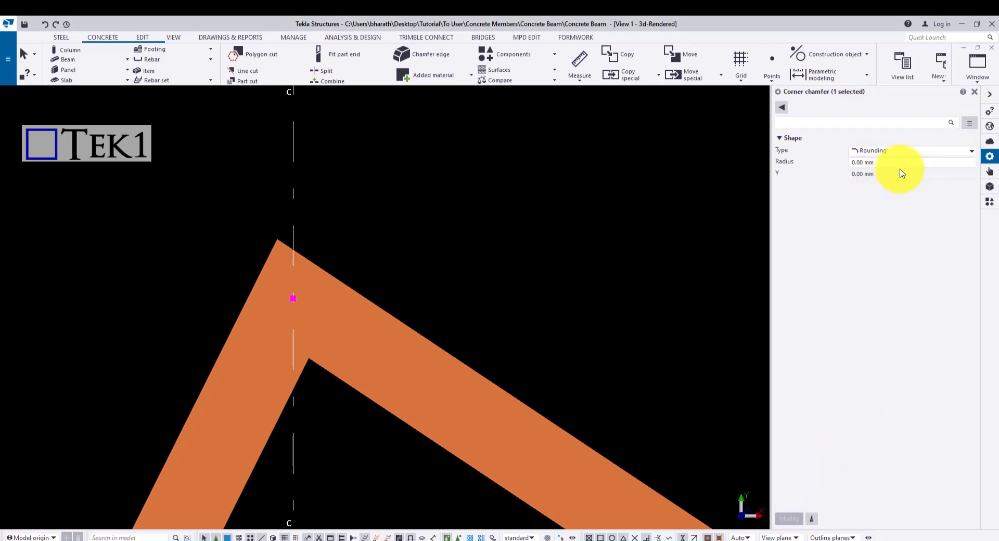
Step: Set the rounding radius of the polybeam's corner to 500 mm, apply it and inspect the bend
{"action": "left_click", "coordinate": [792, 165]}
{"action": "type", "text": "500"}
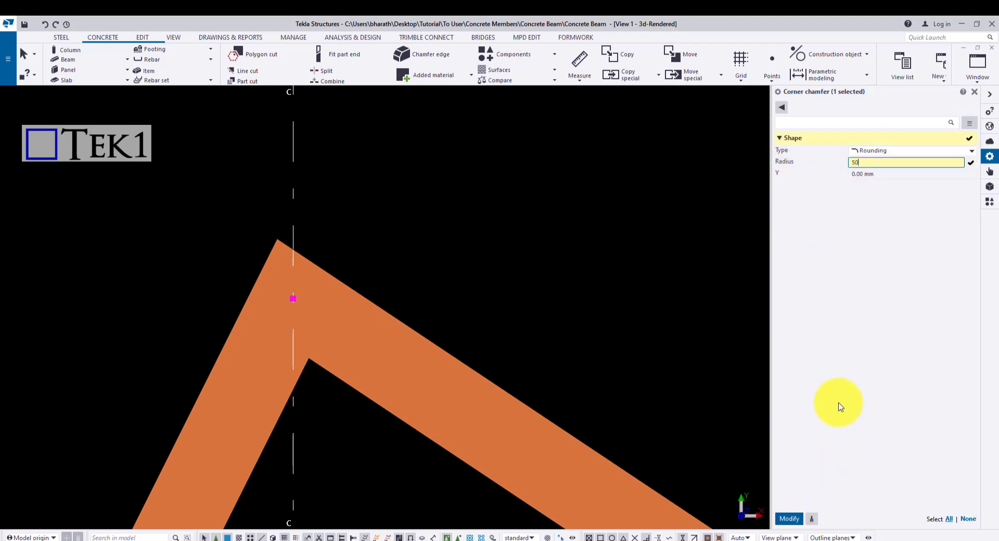
{"action": "left_click", "coordinate": [789, 518]}
{"action": "scroll", "coordinate": [521, 301], "scroll_direction": "down", "scroll_amount": 8}
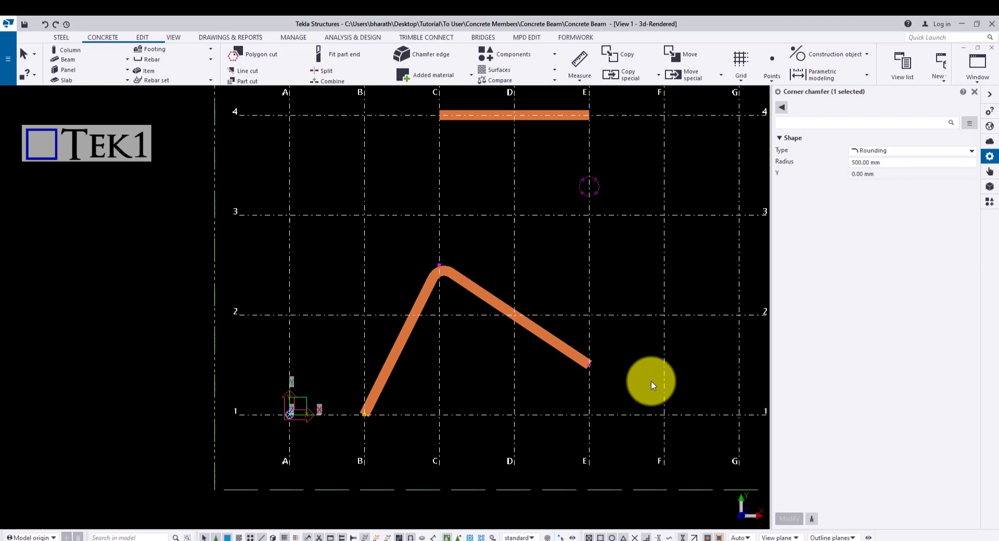
{"action": "scroll", "coordinate": [651, 381], "scroll_direction": "down", "scroll_amount": 1}
{"action": "scroll", "coordinate": [611, 301], "scroll_direction": "up", "scroll_amount": 3}
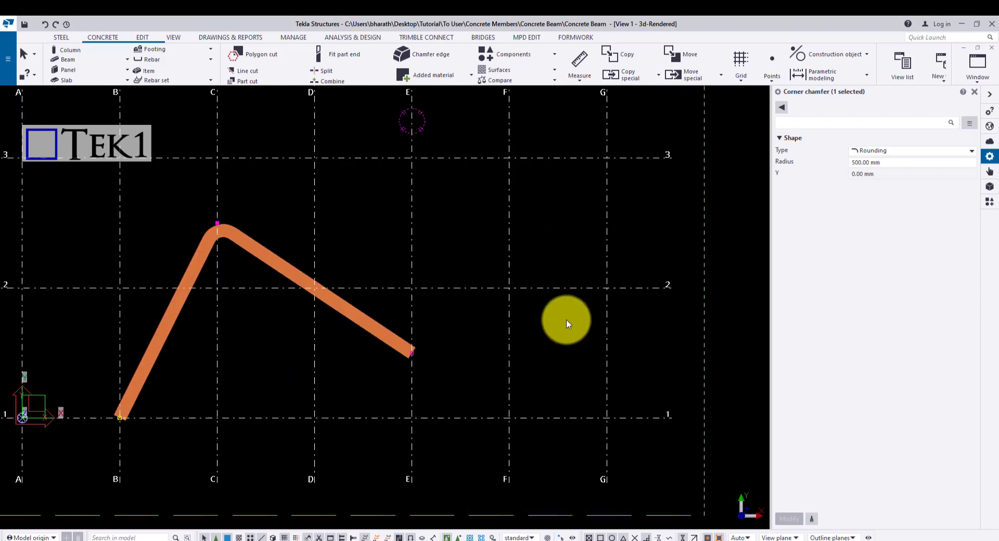
{"action": "left_click", "coordinate": [880, 152]}
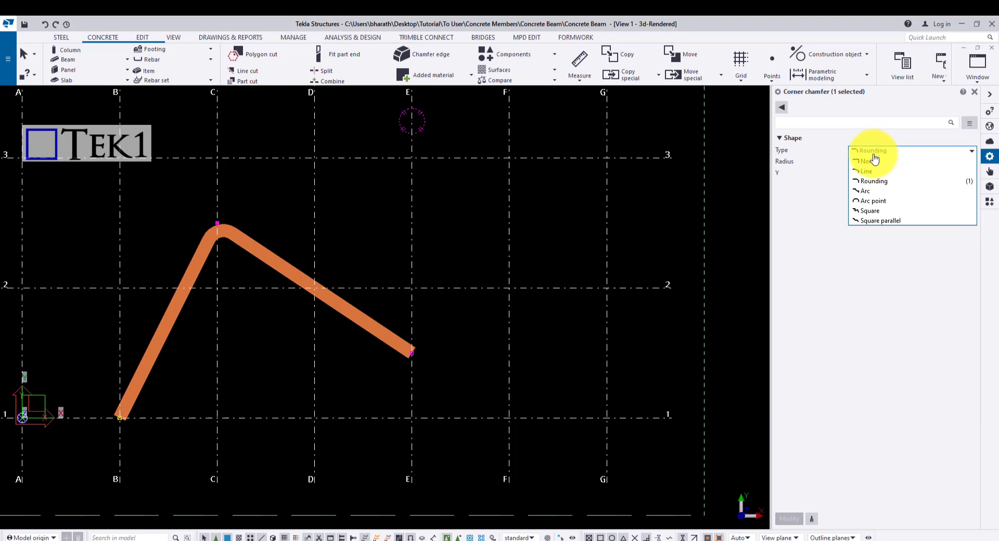
{"action": "left_click", "coordinate": [862, 314]}
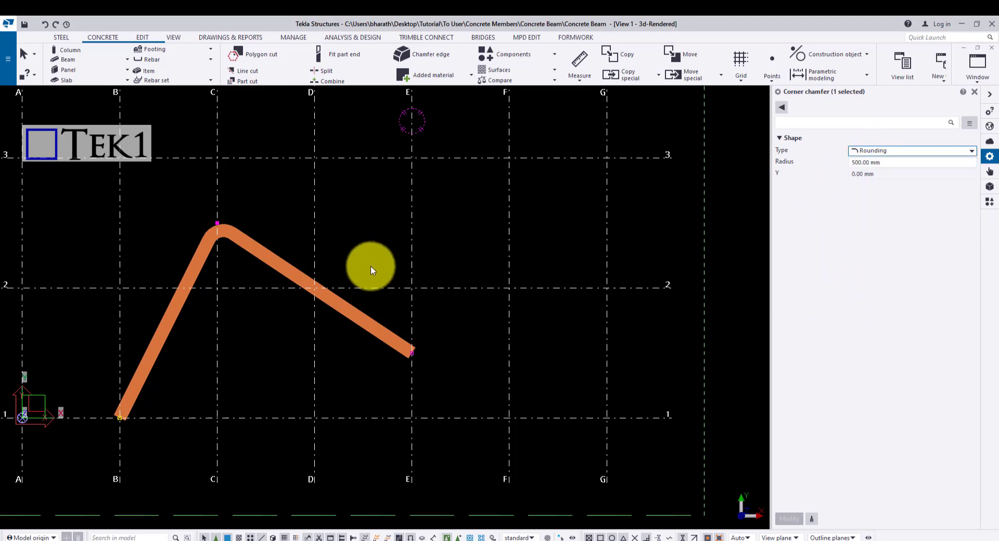
Step: Create a view along grid line G through points G-2 and G-4, set it to plane display, and return to the plan view
{"action": "left_click", "coordinate": [417, 258]}
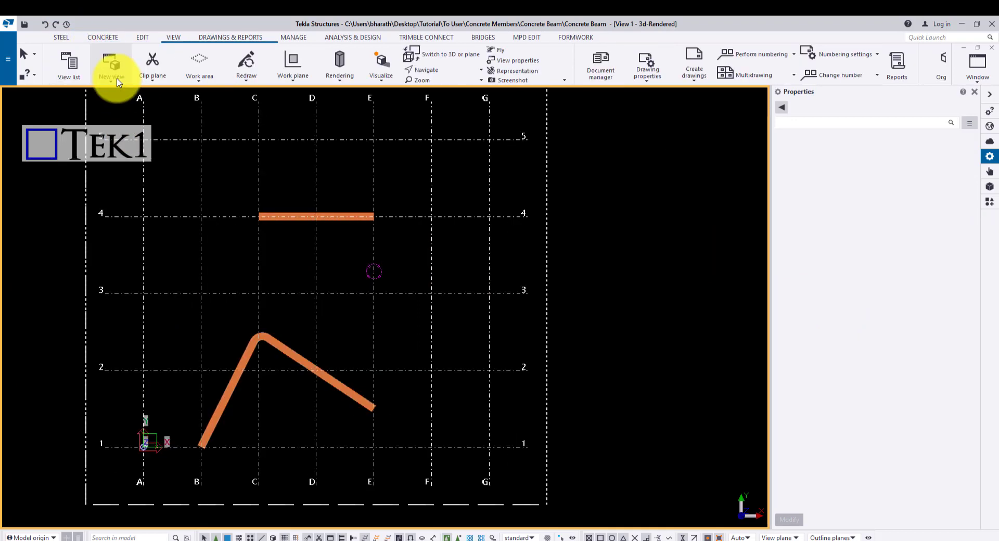
{"action": "left_click", "coordinate": [112, 78]}
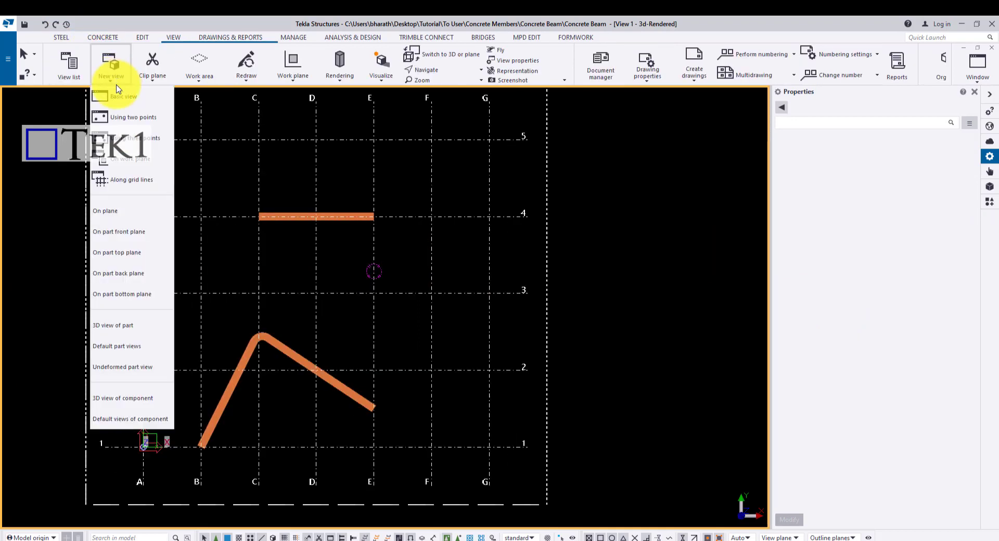
{"action": "left_click", "coordinate": [123, 112]}
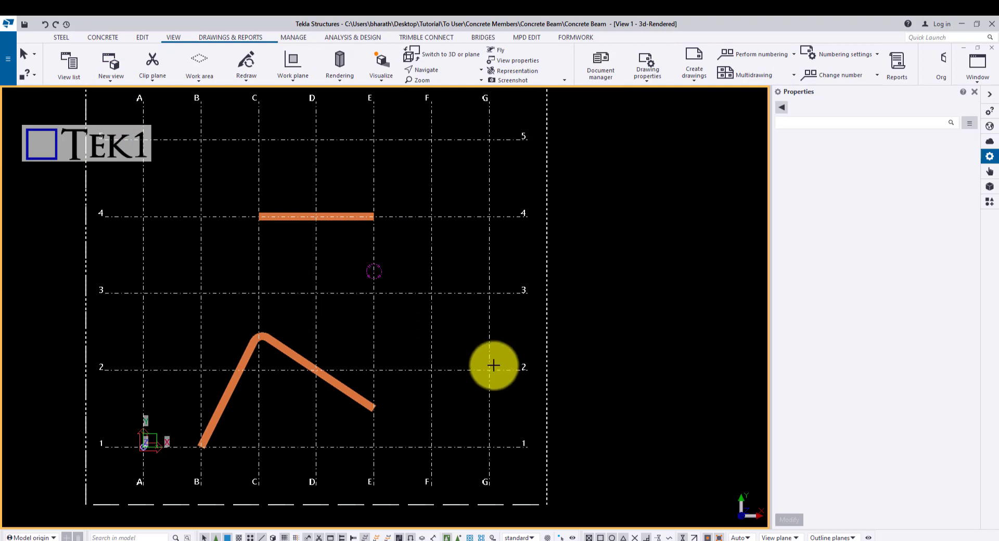
{"action": "left_click", "coordinate": [491, 372]}
{"action": "left_click", "coordinate": [488, 214]}
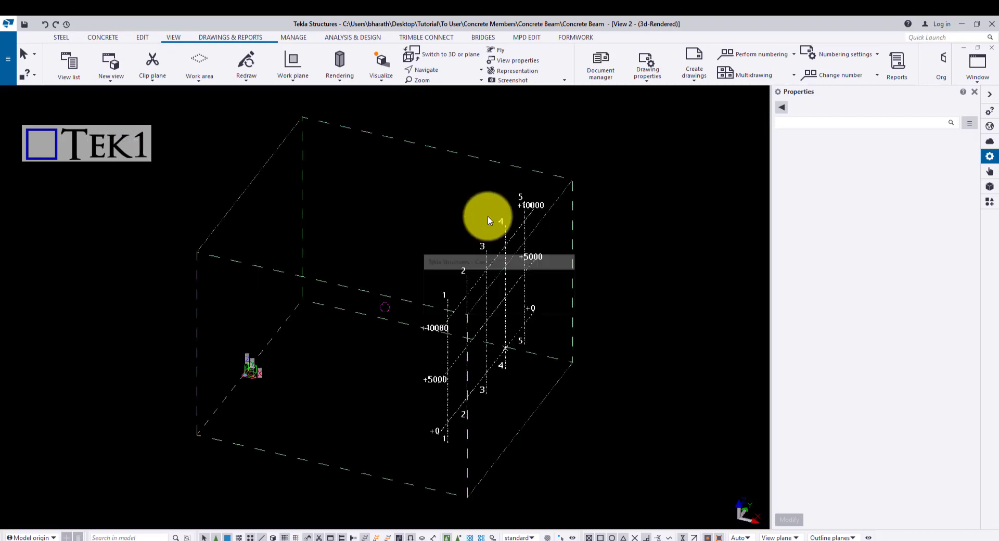
{"action": "key", "text": "ctrl+p"}
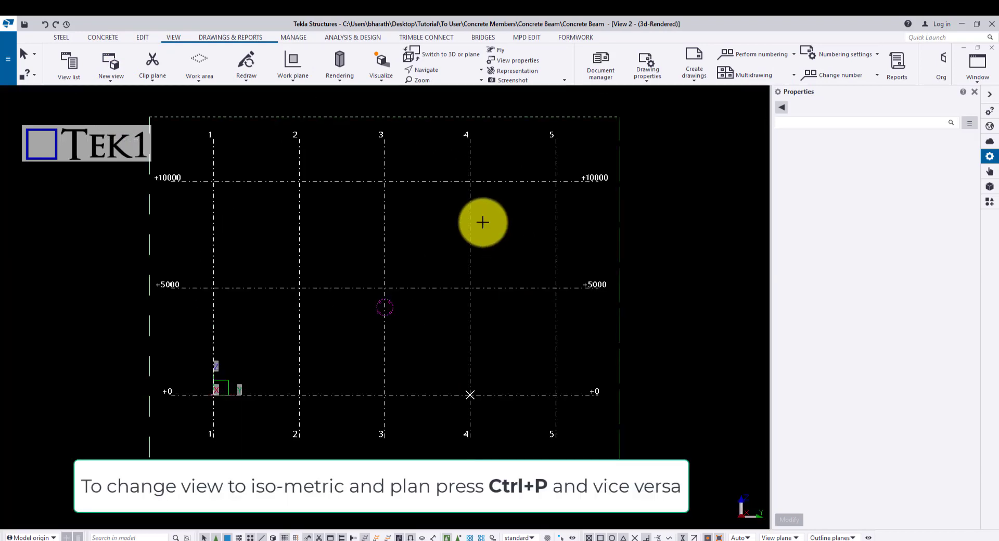
{"action": "key", "text": "ctrl+Tab"}
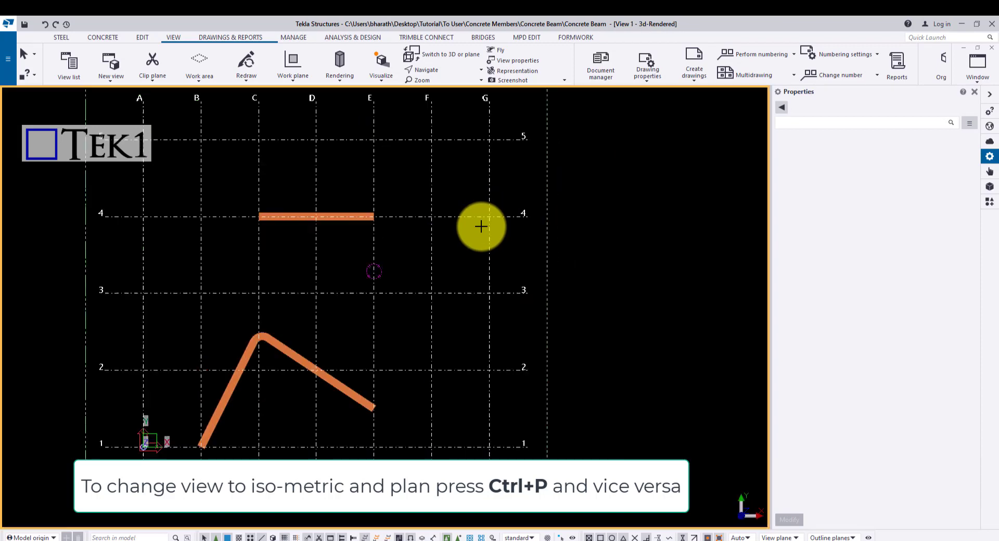
Step: Create a concrete spiral beam starting at F-3, with its rotation axis from F-2 to grid line 2 at +5000 in the grid G view
{"action": "left_click", "coordinate": [108, 37]}
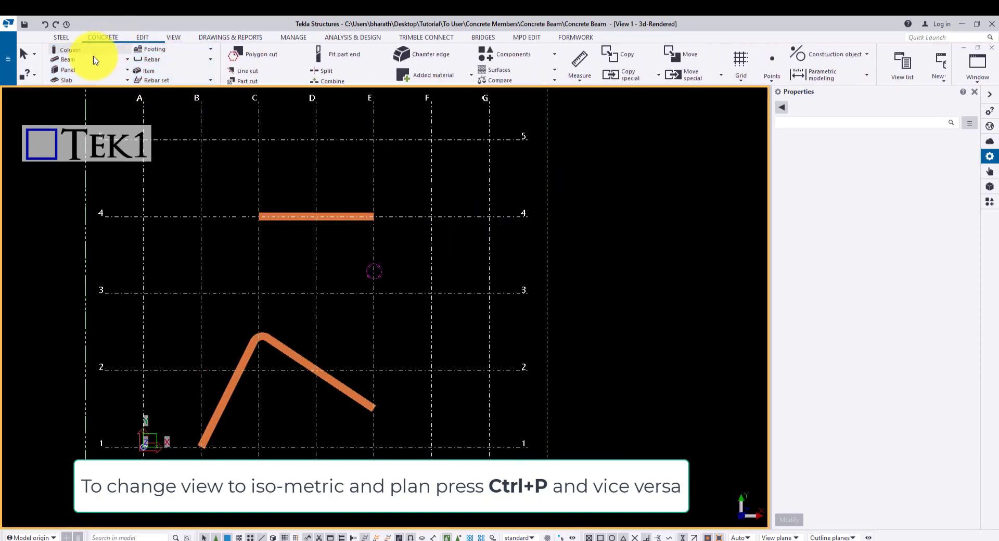
{"action": "left_click", "coordinate": [96, 61]}
{"action": "left_click", "coordinate": [89, 106]}
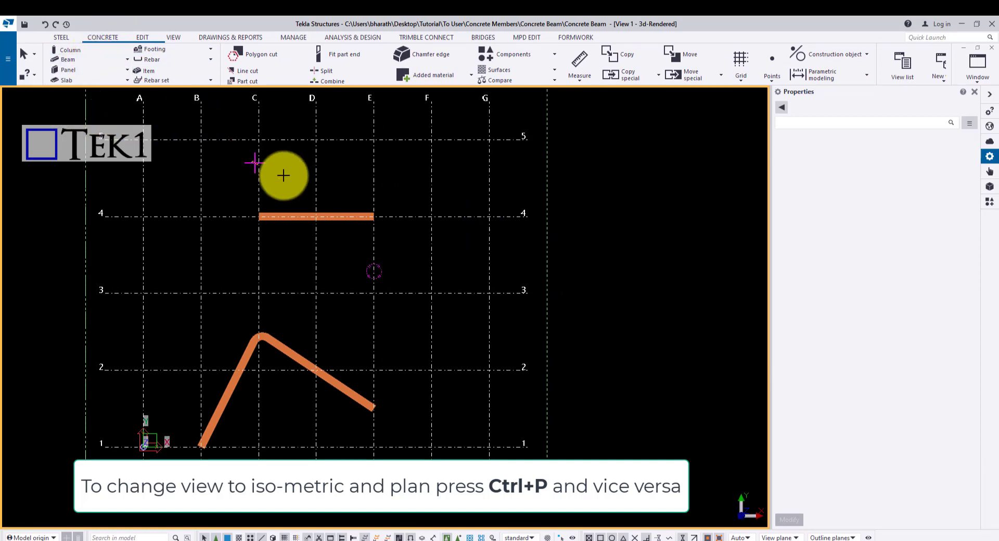
{"action": "left_click", "coordinate": [431, 293]}
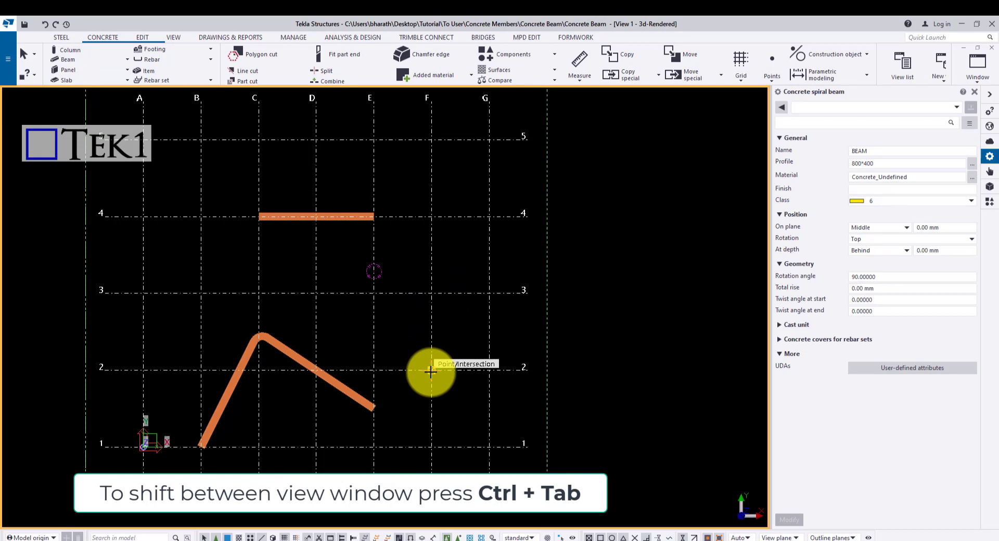
{"action": "key", "text": "ctrl+Tab"}
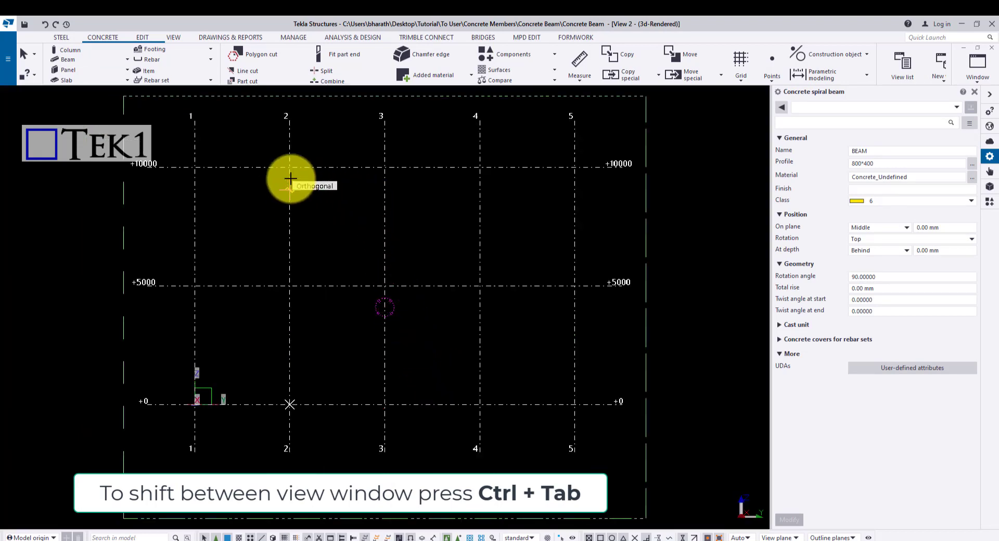
{"action": "left_click", "coordinate": [293, 285]}
{"action": "key", "text": "ctrl+Tab"}
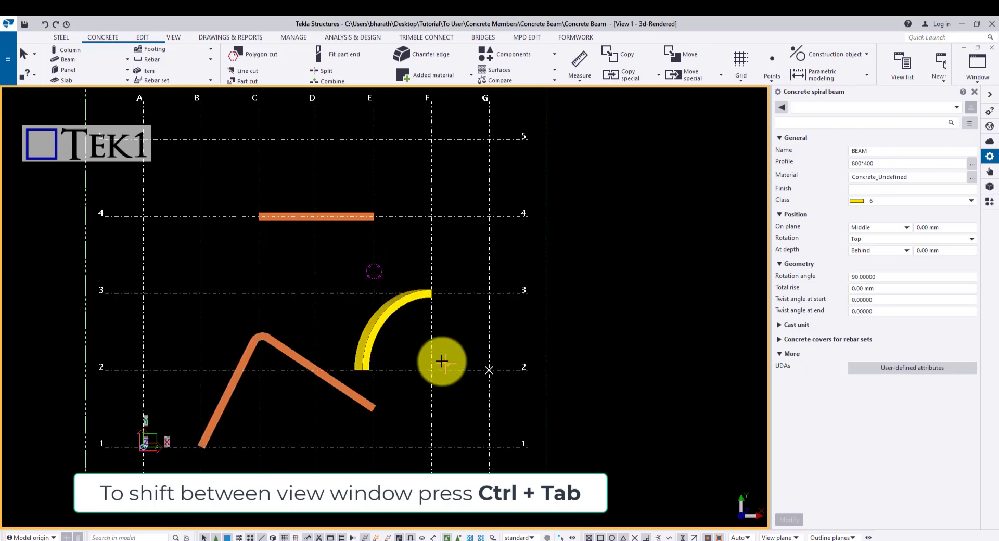
Step: Examine the spiral beam from a 3D angle, select it, and switch to the grid G elevation view
{"action": "middle_click_drag", "start_coordinate": [442, 361], "coordinate": [388, 315], "text": "ctrl"}
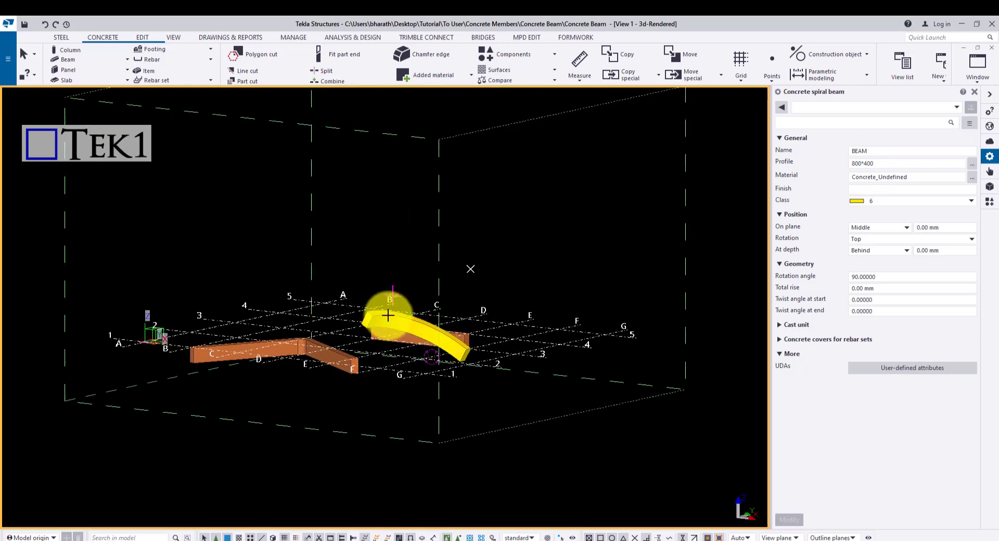
{"action": "left_click", "coordinate": [379, 321]}
{"action": "key", "text": "ctrl+p"}
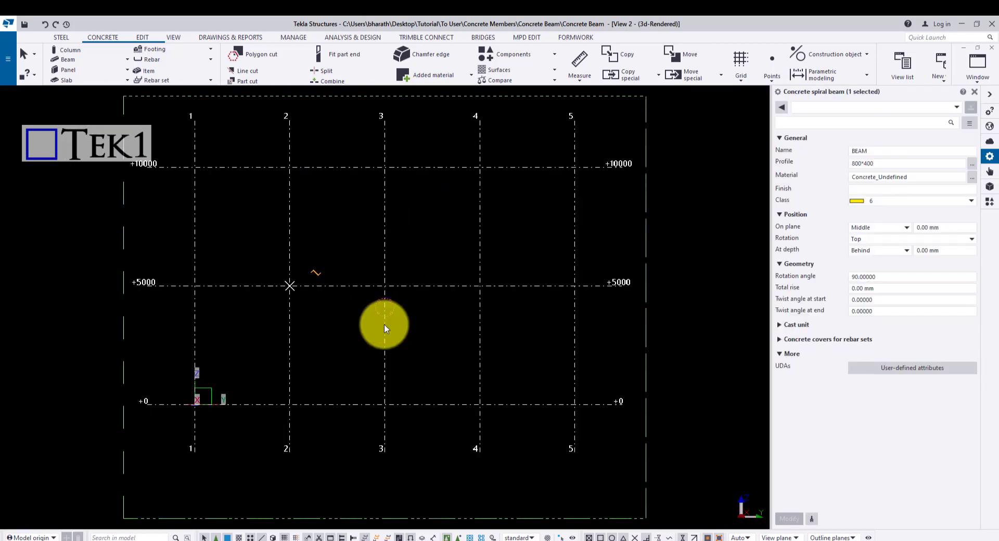
{"action": "key", "text": "ctrl+p"}
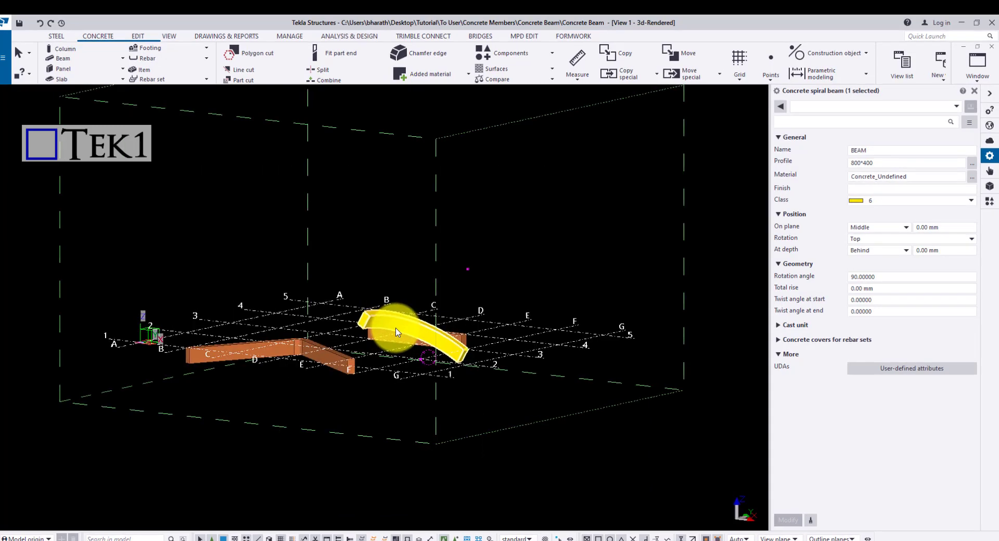
{"action": "key", "text": "ctrl+p"}
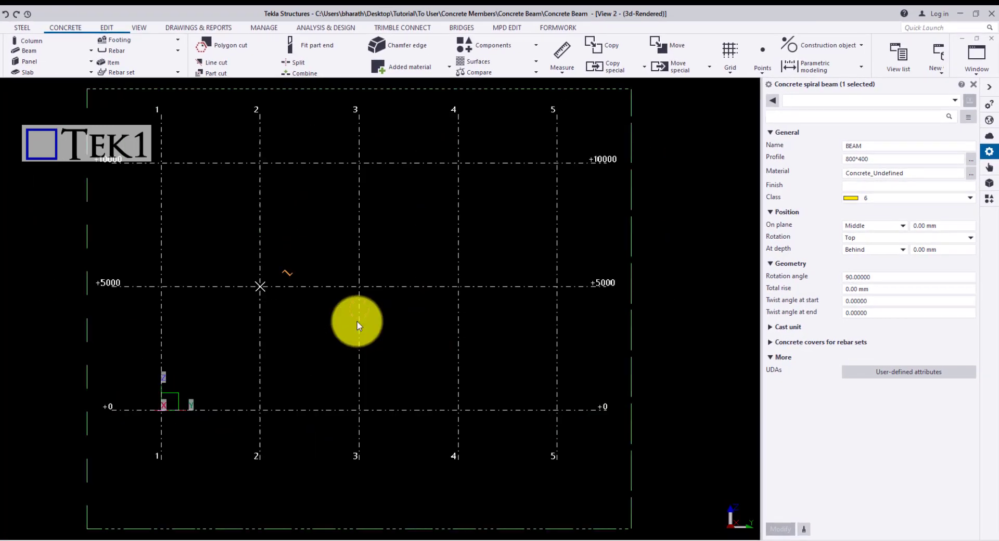
Step: Set the grid G view's downward view depth to 10000 and select the spiral beam in that view
{"action": "double_click", "coordinate": [322, 319]}
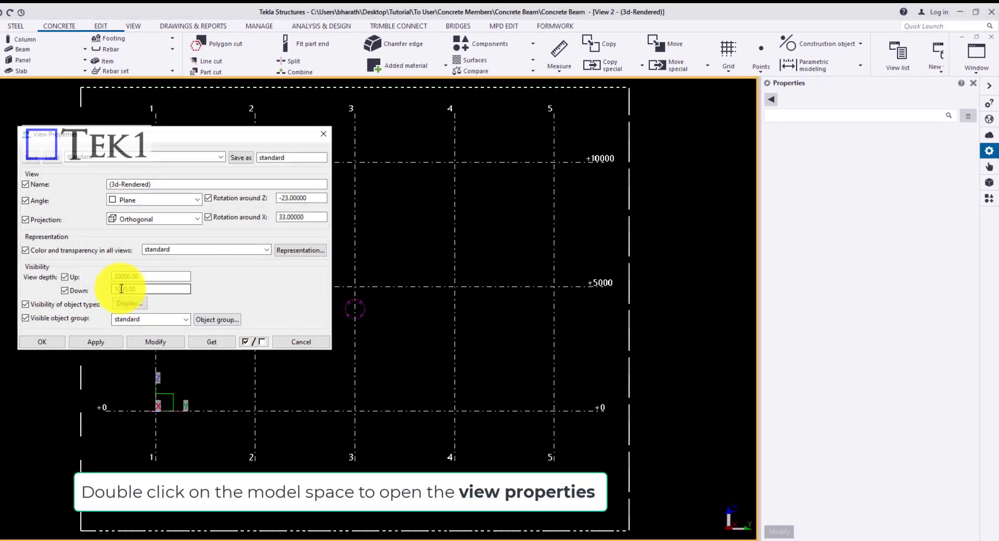
{"action": "left_click", "coordinate": [121, 288]}
{"action": "left_click", "coordinate": [157, 343]}
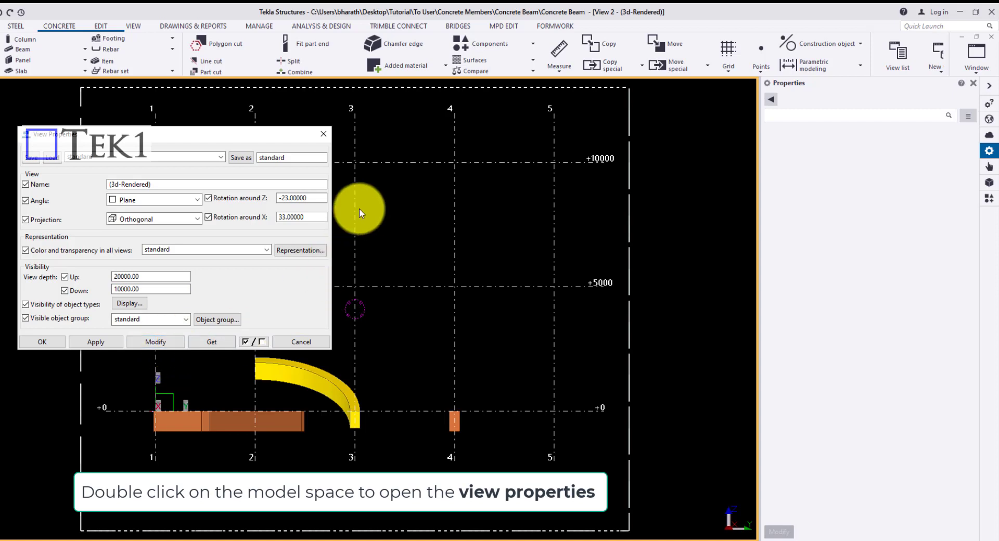
{"action": "left_click", "coordinate": [324, 134]}
{"action": "scroll", "coordinate": [339, 410], "scroll_direction": "up", "scroll_amount": 3}
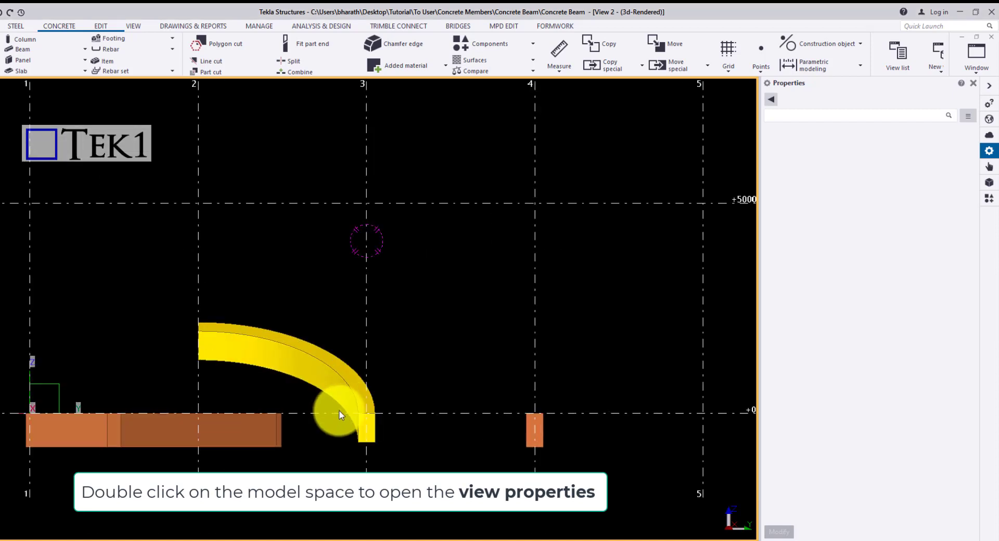
{"action": "left_click", "coordinate": [322, 366]}
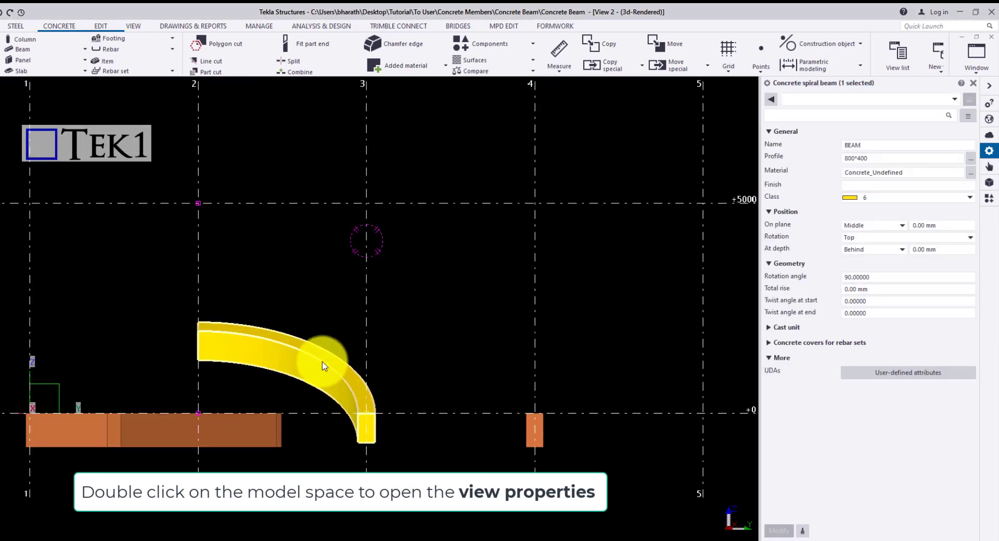